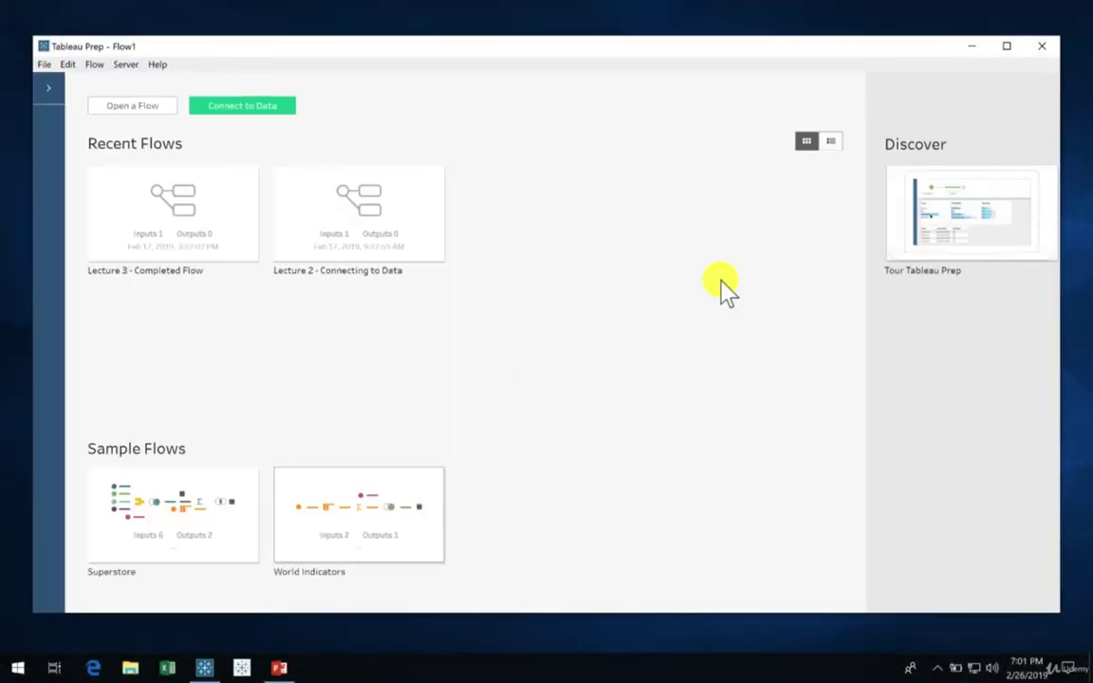
Step: Connect to the Sales.xlsx Excel workbook and place its 2015 table on the flow canvas
click(1007, 46)
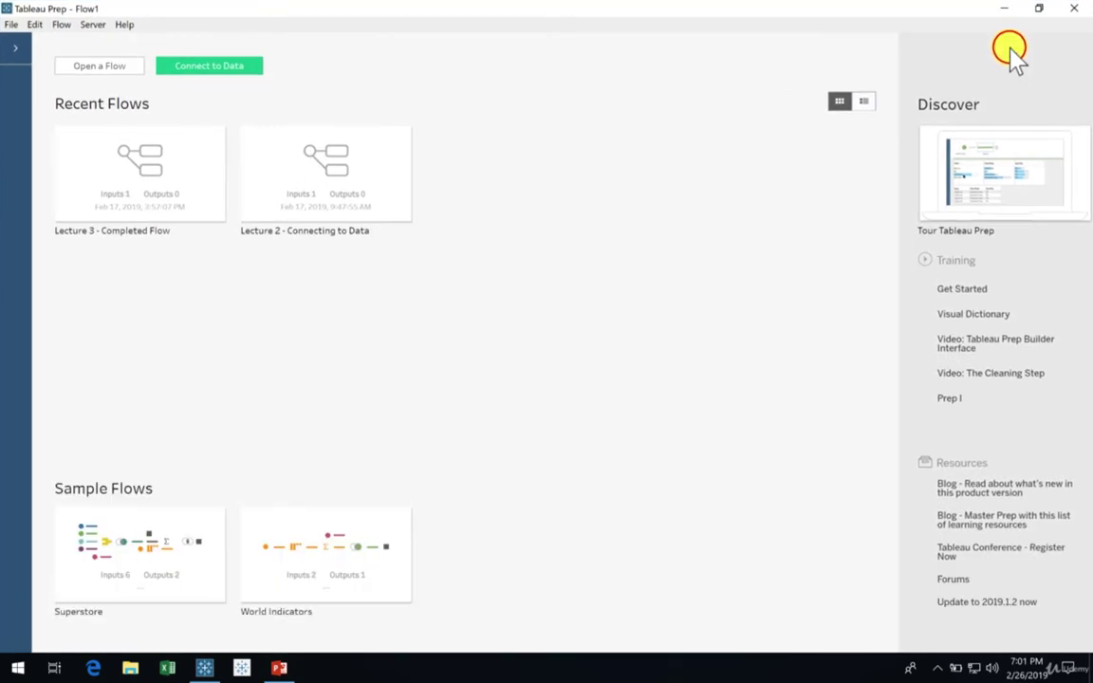
click(191, 66)
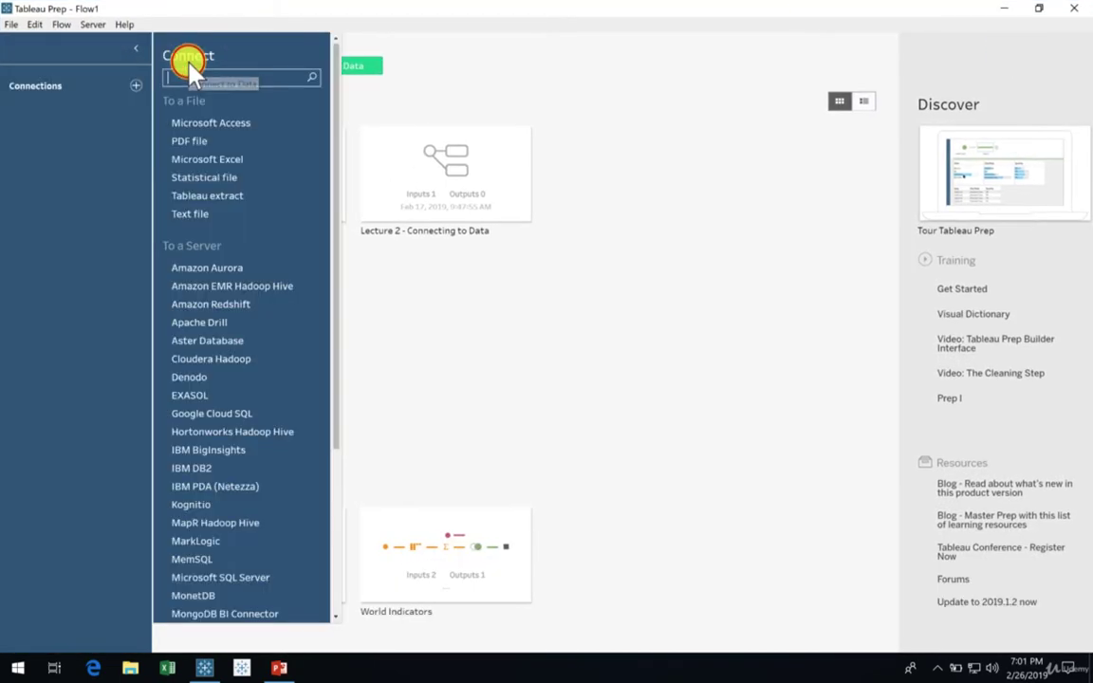
click(215, 158)
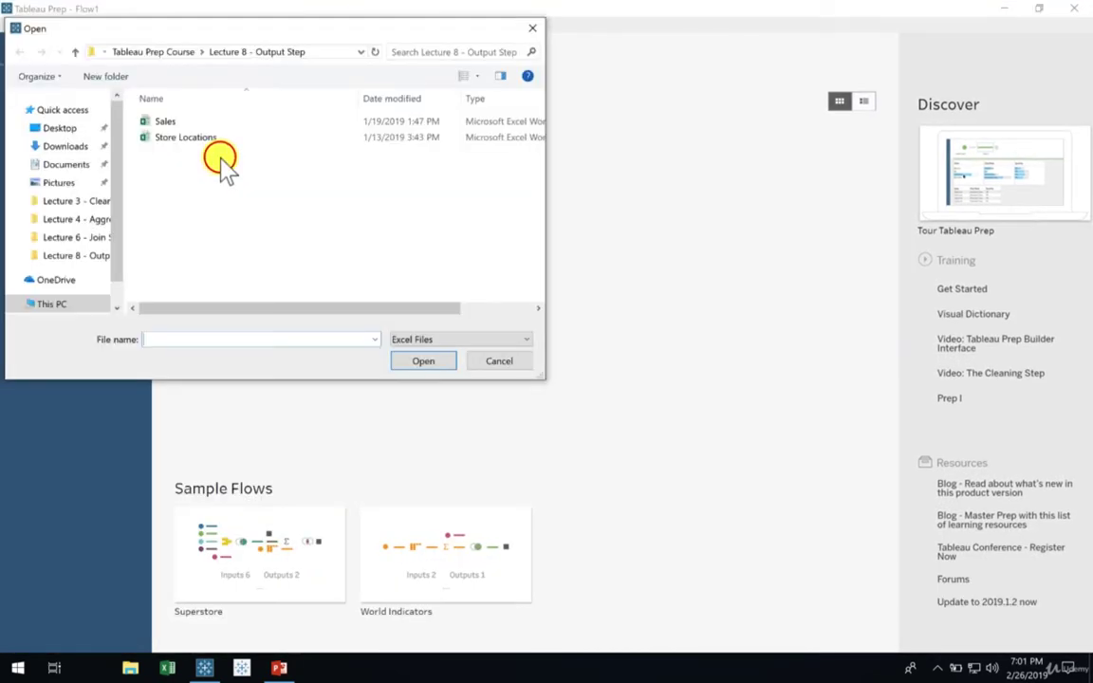
click(166, 120)
click(424, 362)
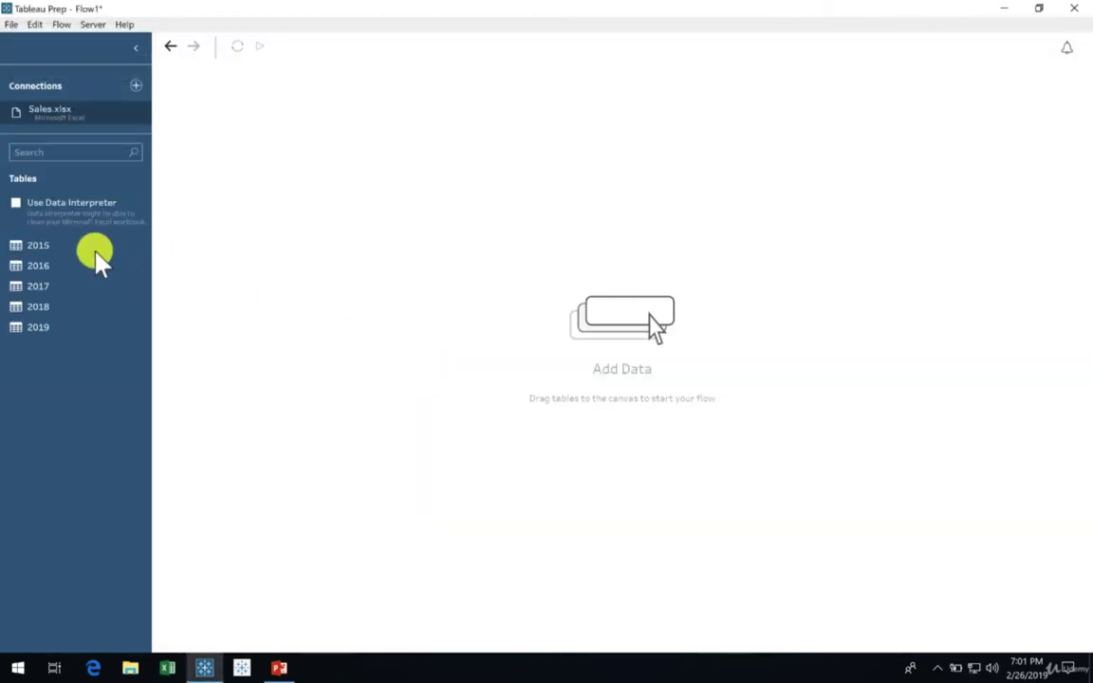
drag(30, 244, 344, 286)
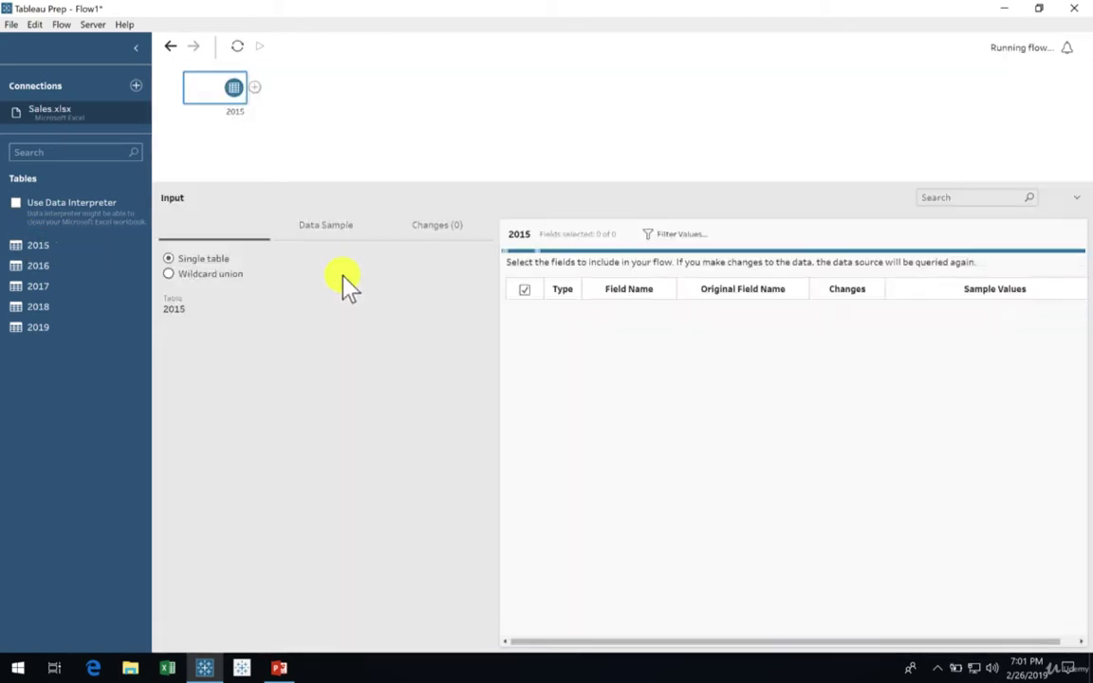
Step: Add a Clean step after the 2015 input and change StoreID to a String field
click(254, 89)
click(298, 109)
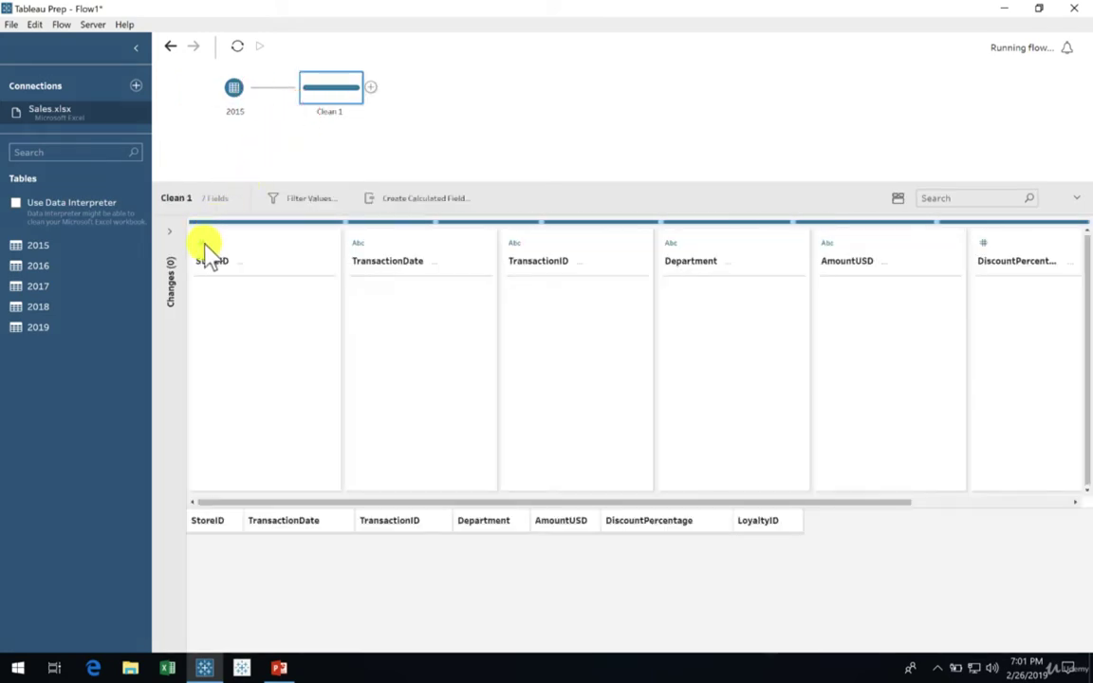
click(202, 244)
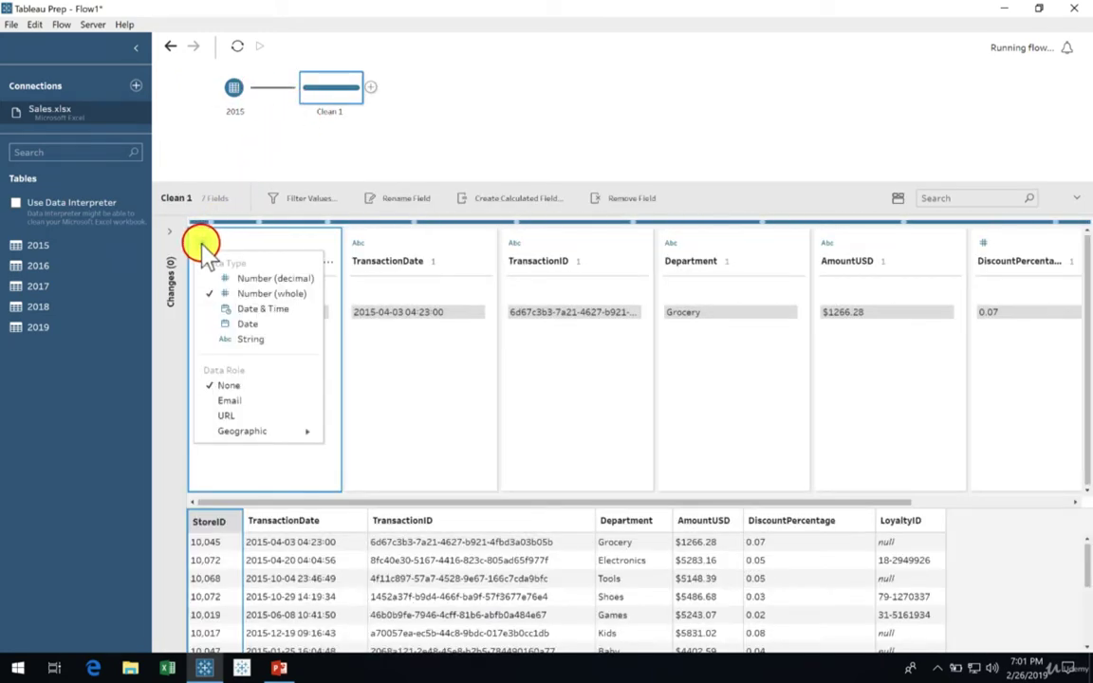
click(262, 339)
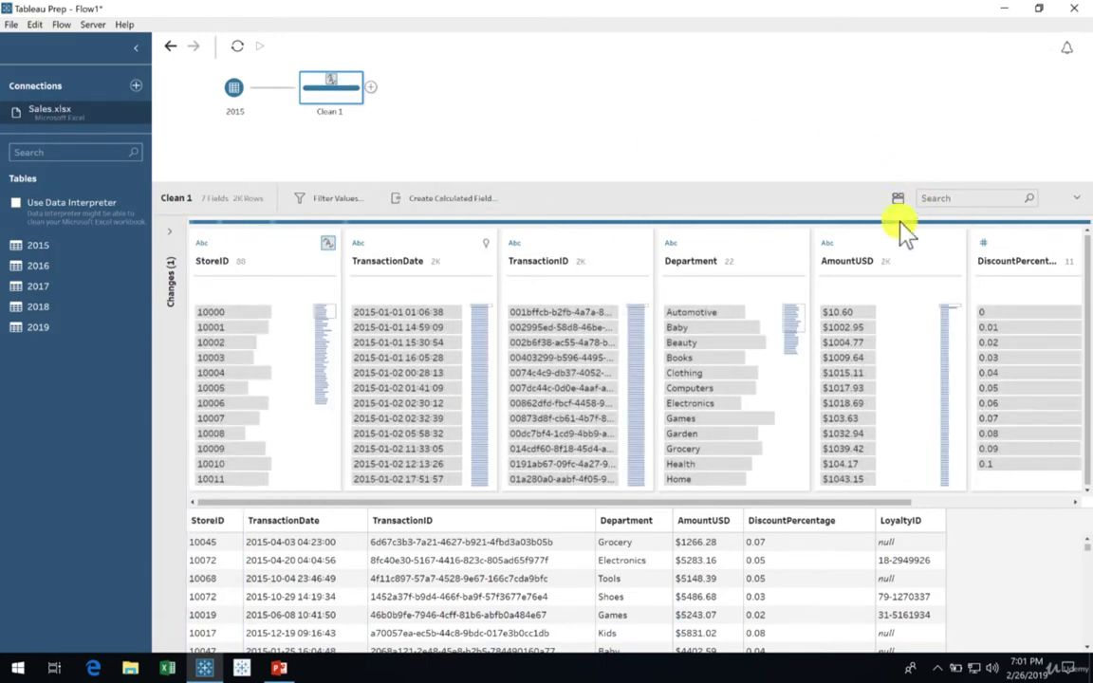
Step: Rename the AmountUSD field to Revenue
double_click(846, 260)
text(RE)
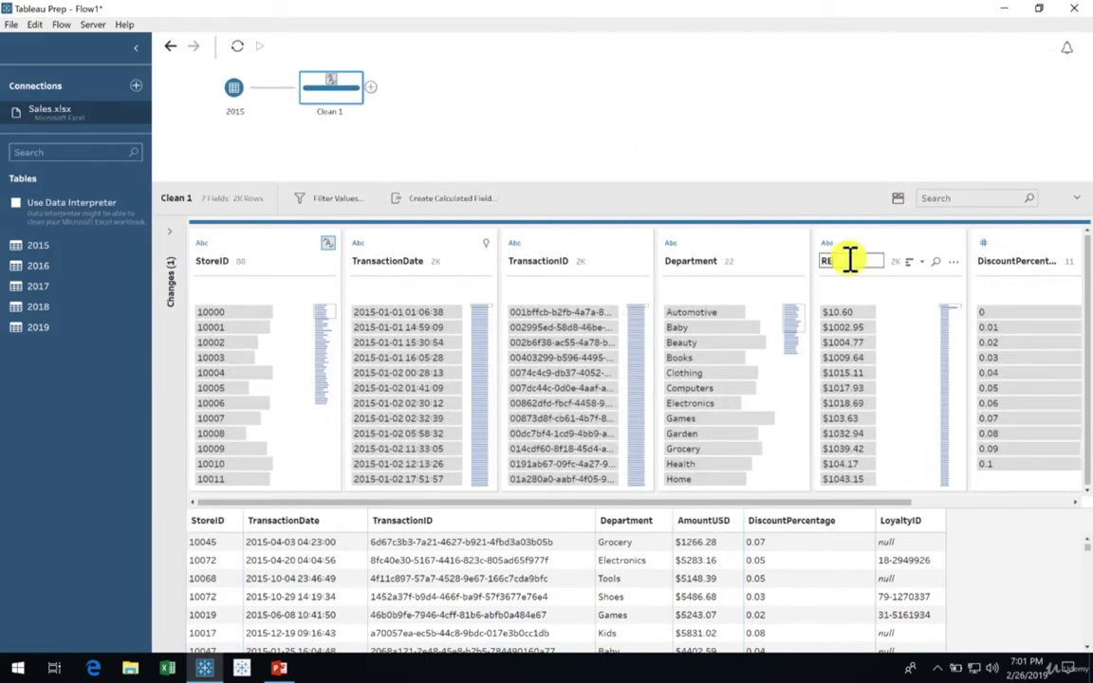
key(BackSpace)
text(evenue)
key(Return)
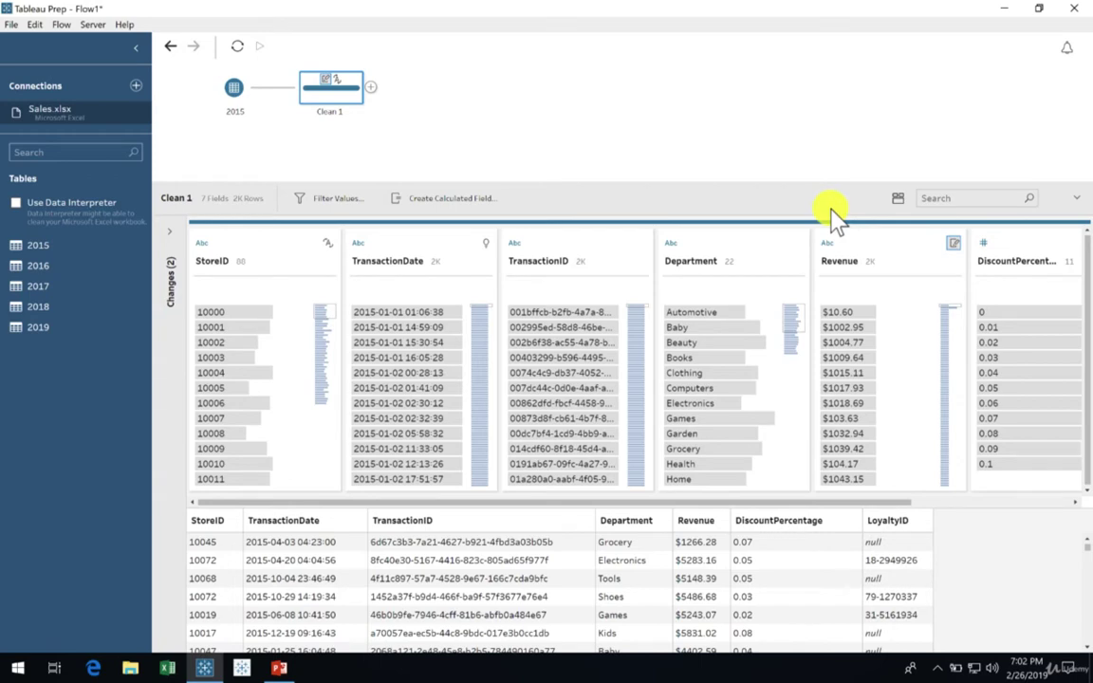
Step: Add an Output step after Clean 1 that writes a Tableau Data Extract (.tde)
click(371, 86)
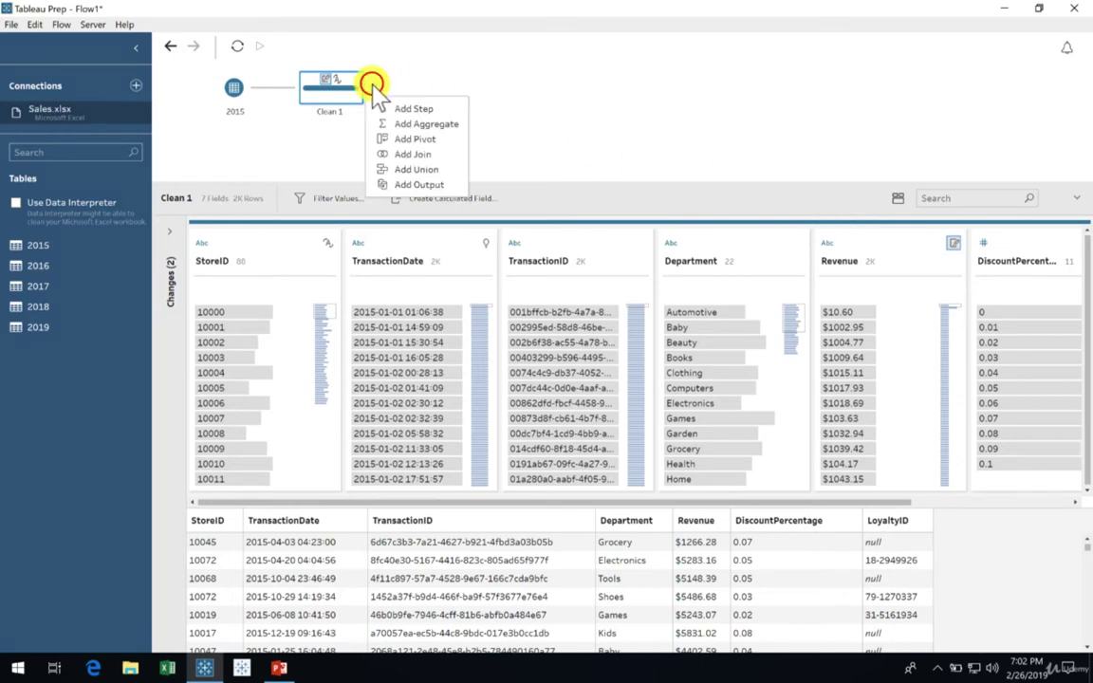
click(444, 184)
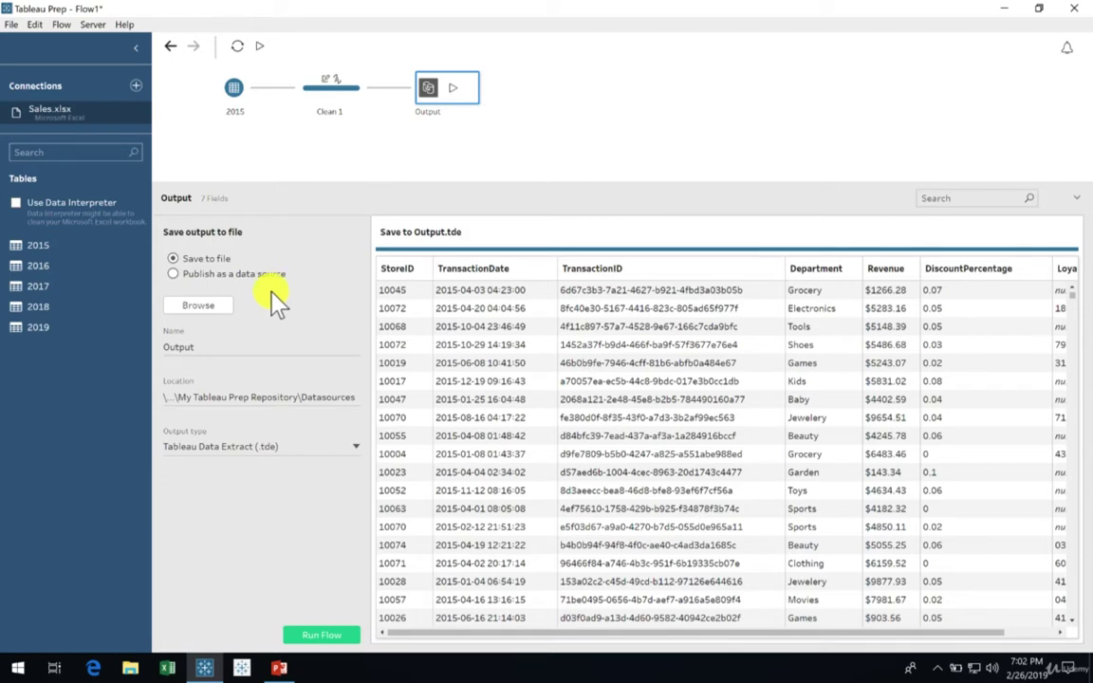
Step: Set the output file to Sales Data.tde in the Desktop folder
click(208, 305)
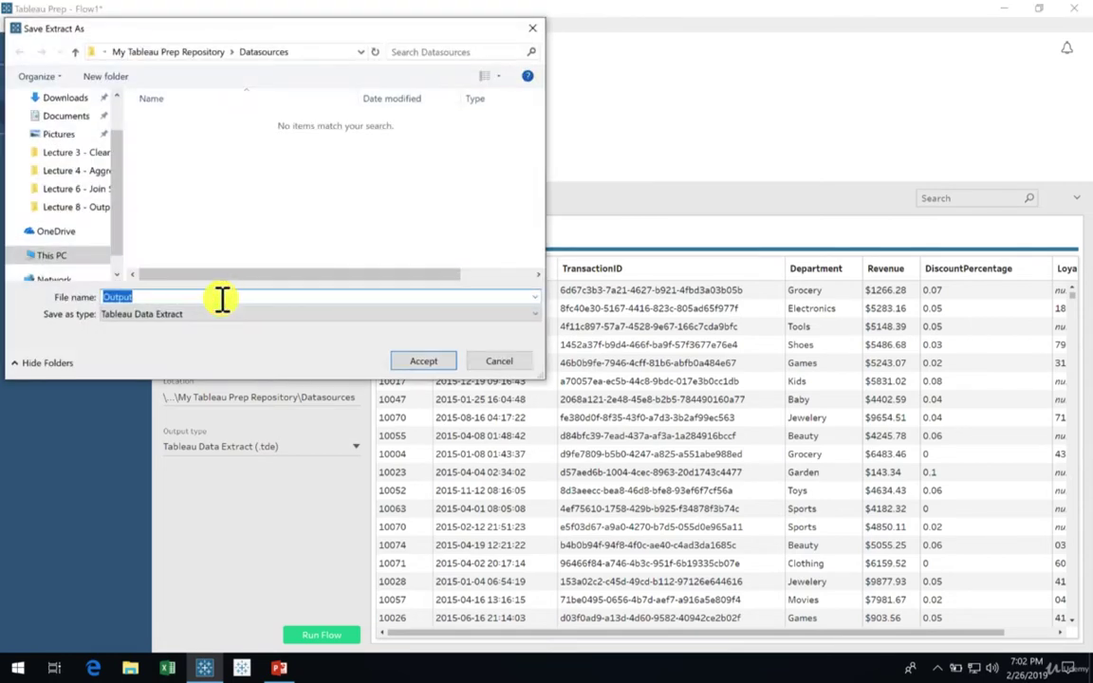
click(118, 113)
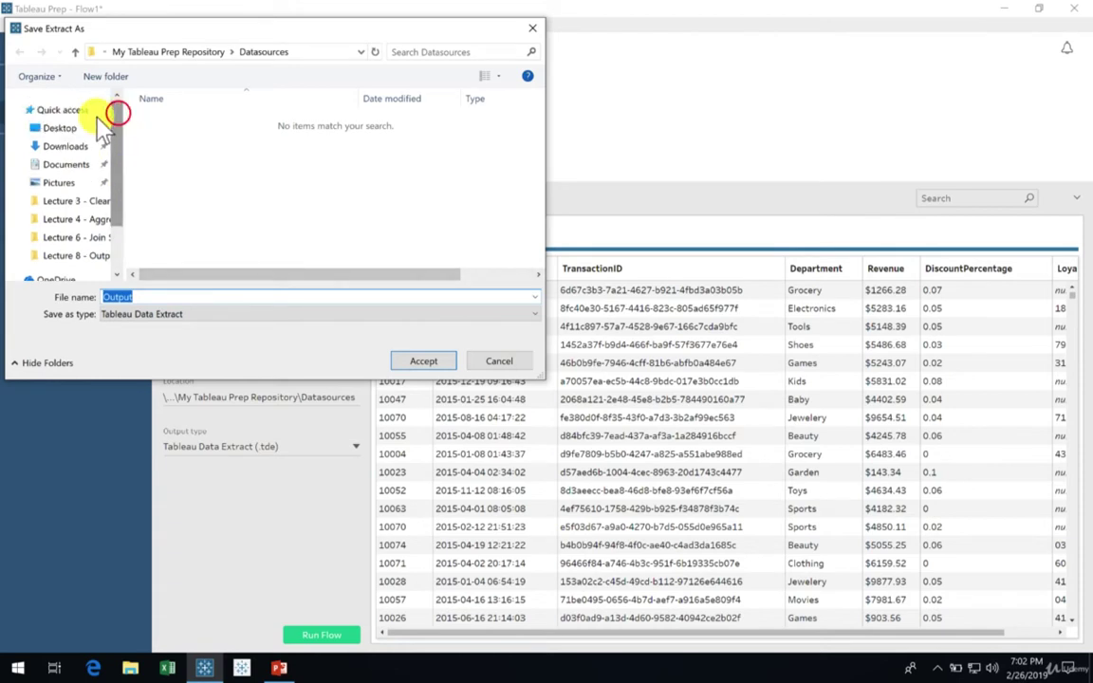
click(61, 127)
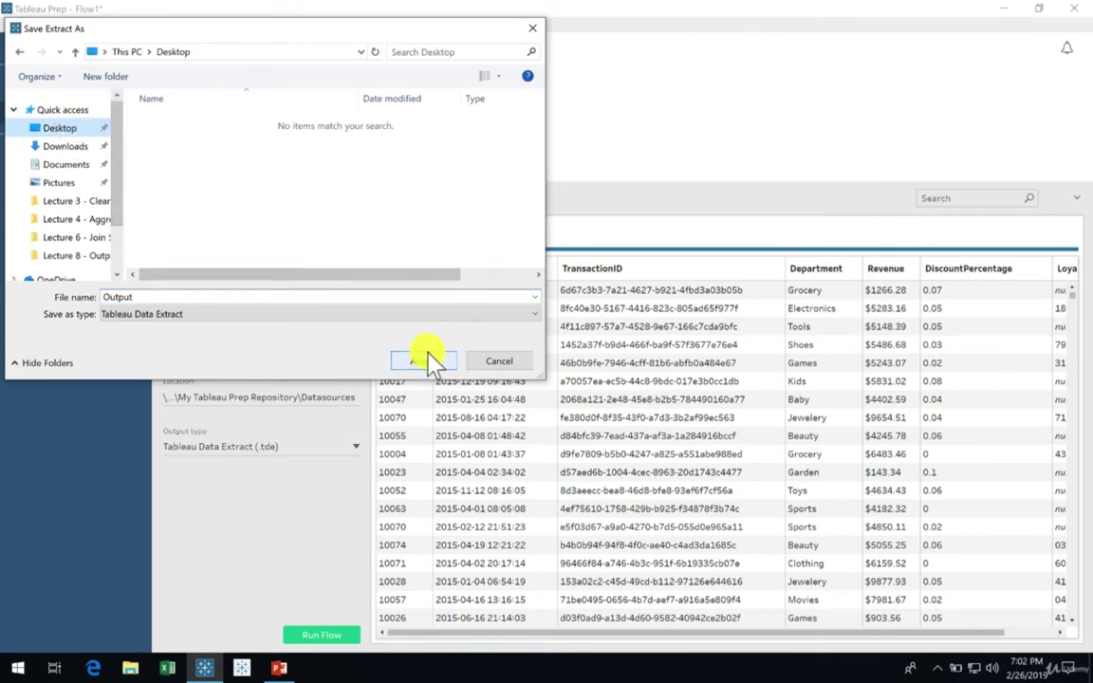
click(476, 298)
text(Sales Data)
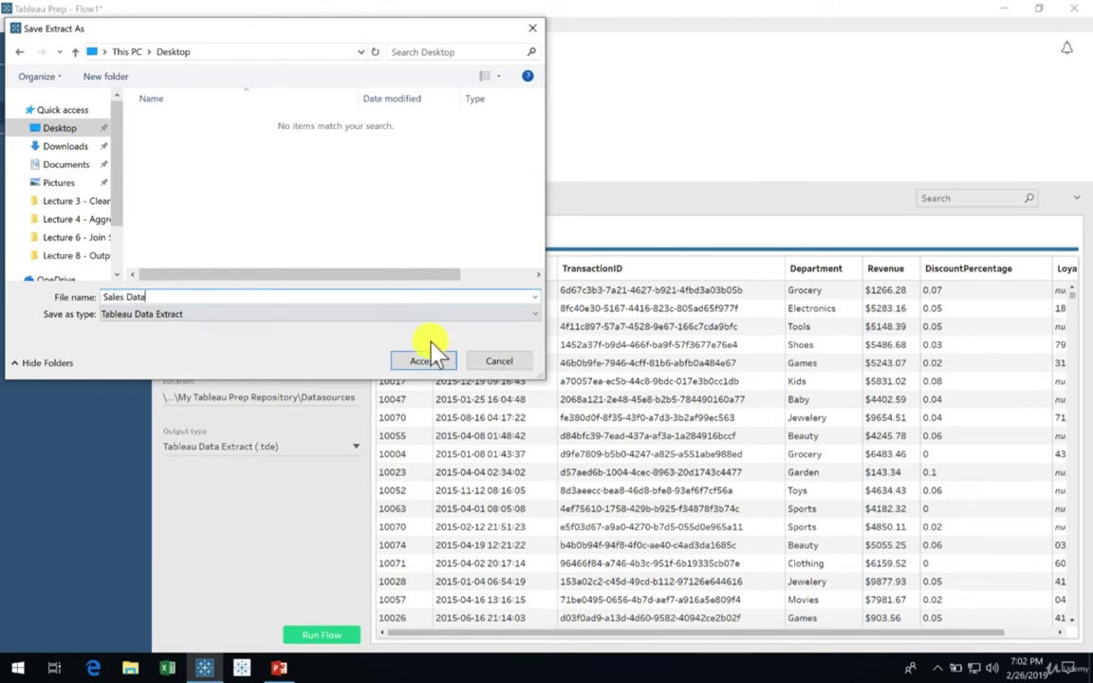
click(427, 360)
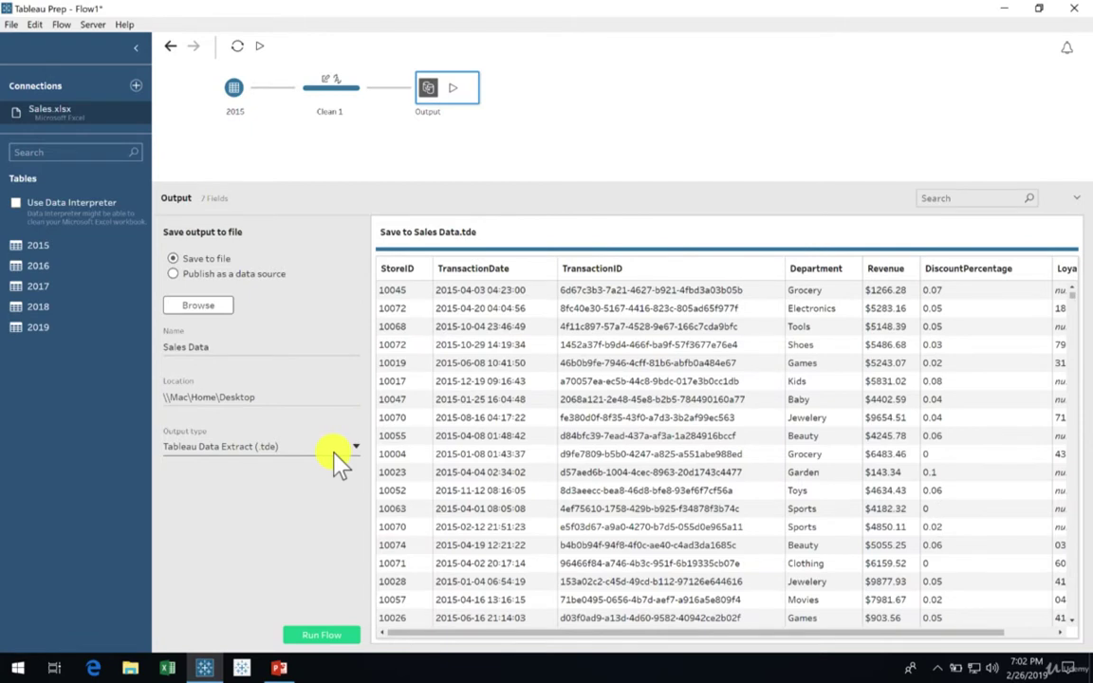
Step: Keep the output type as Tableau Data Extract (.tde) and run the flow, writing 1,984 rows
click(339, 461)
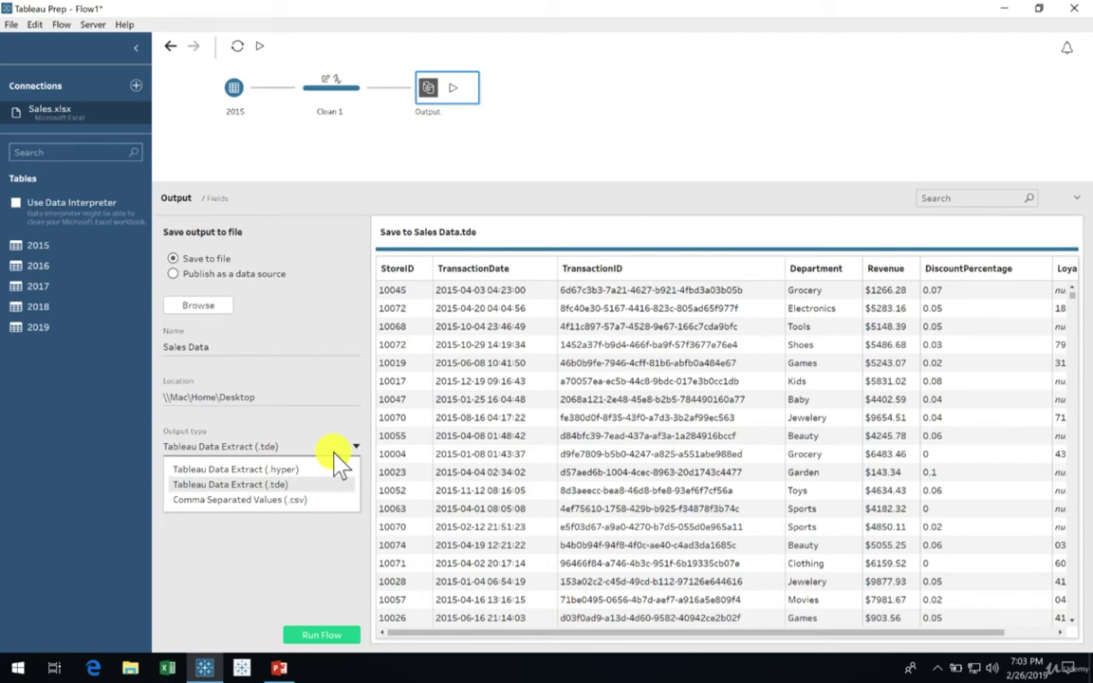
click(334, 454)
click(334, 453)
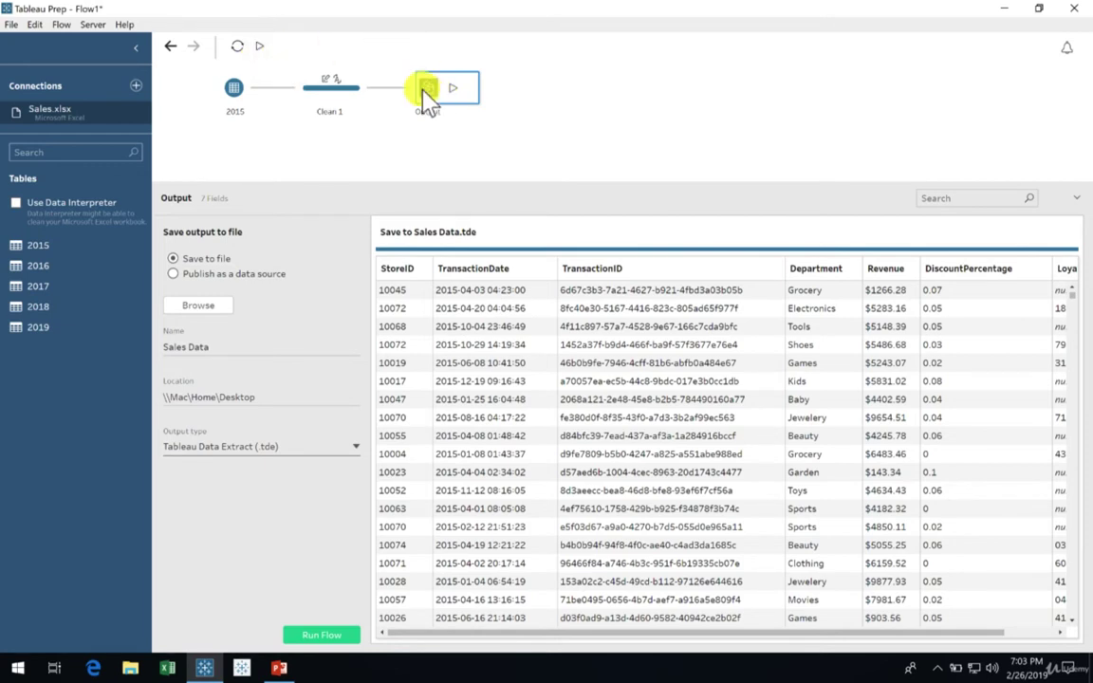
click(259, 54)
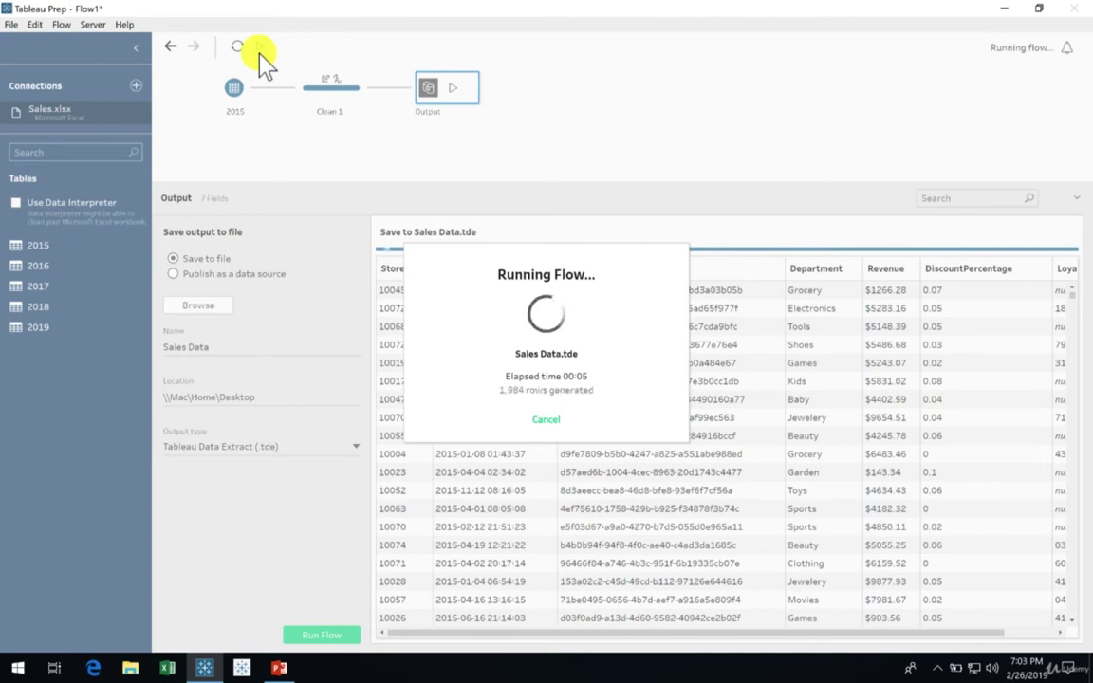
Step: Open the Sales Data.tde extract from the Desktop folder in Tableau Desktop
click(134, 668)
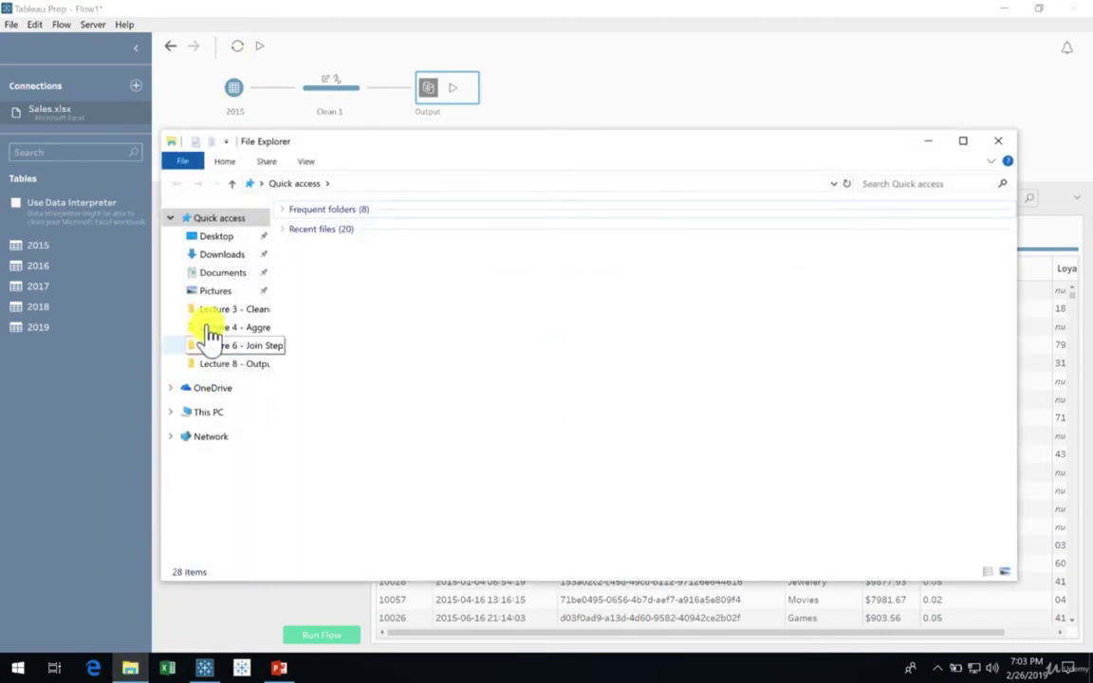
click(231, 243)
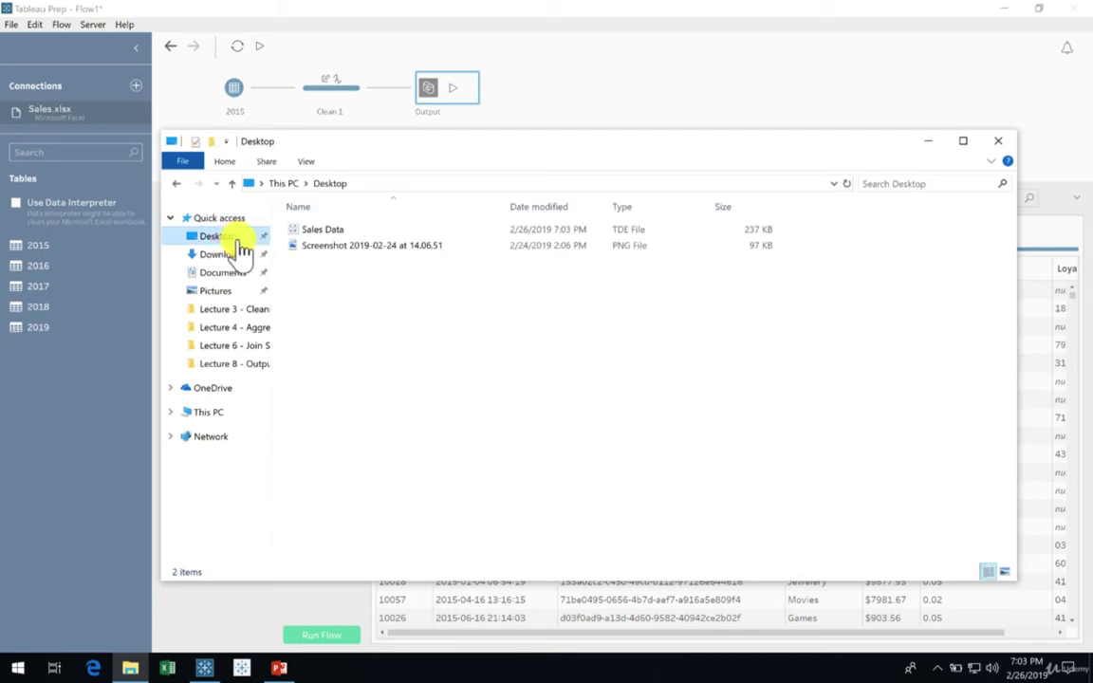
click(351, 230)
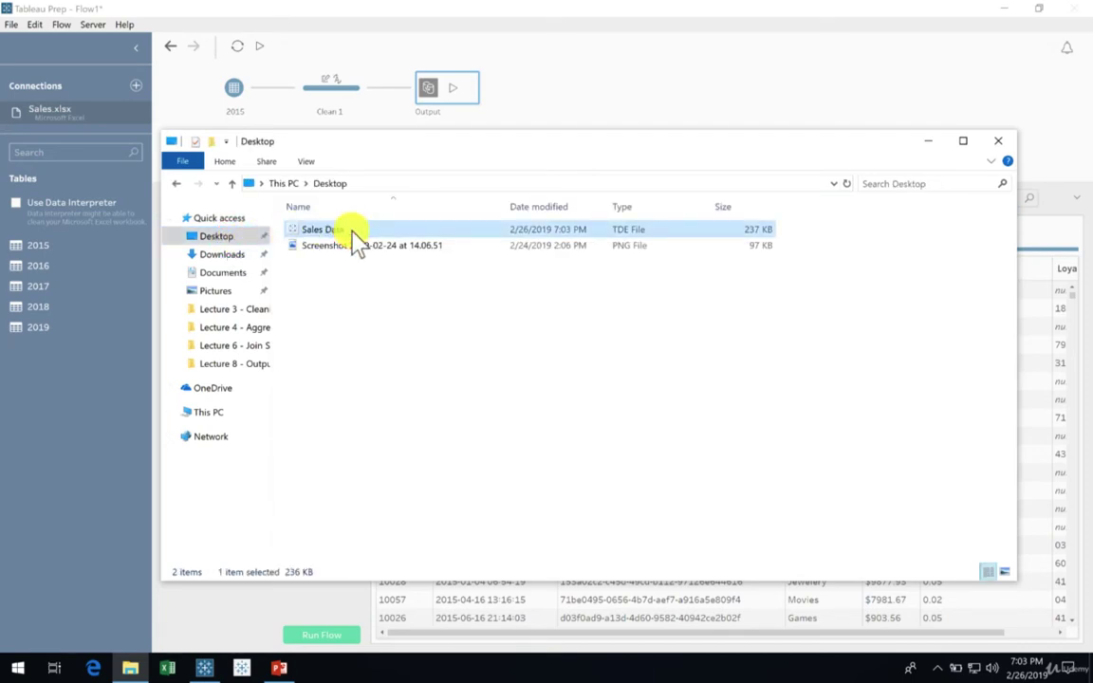
double_click(352, 231)
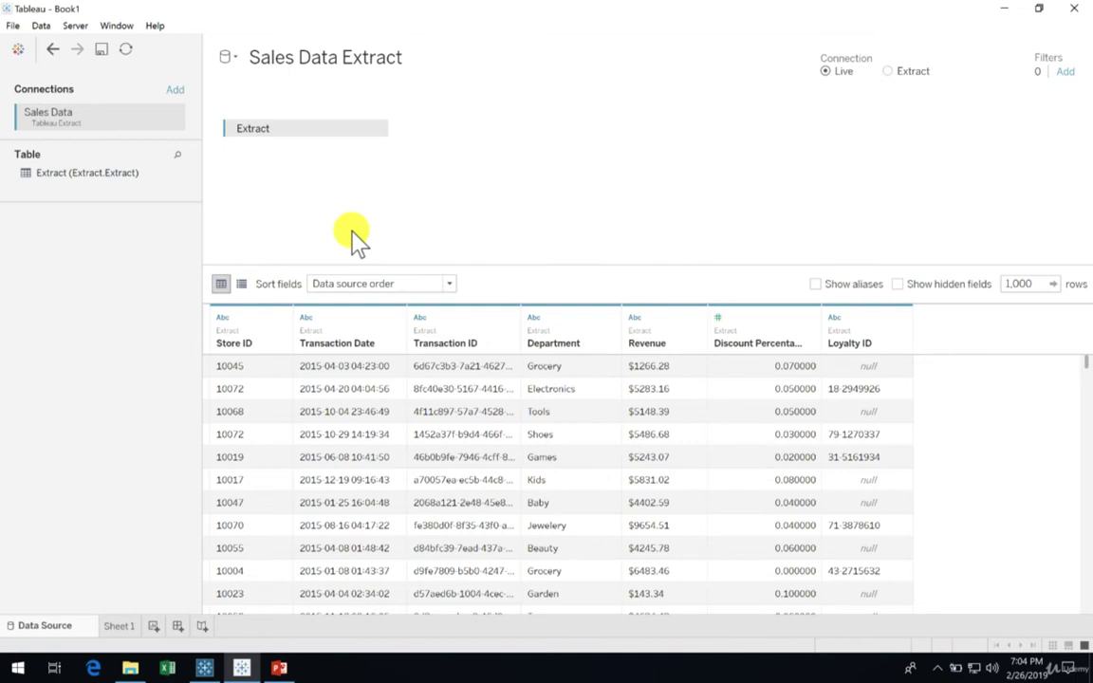
Step: Close Tableau Desktop without saving the workbook
click(1073, 10)
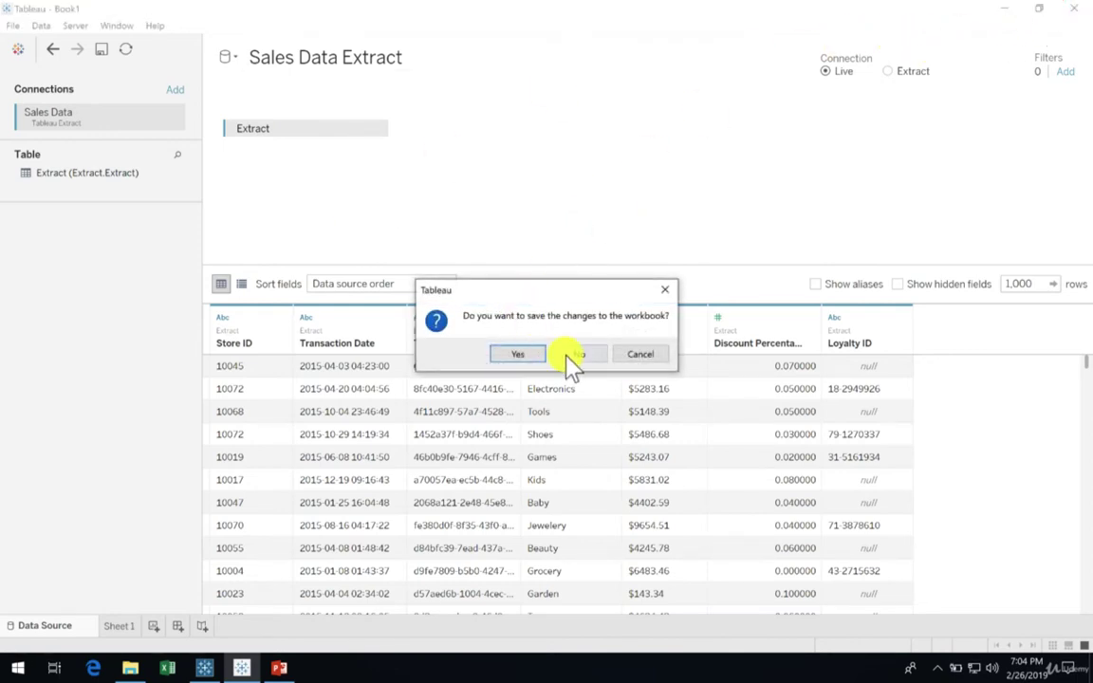
click(570, 353)
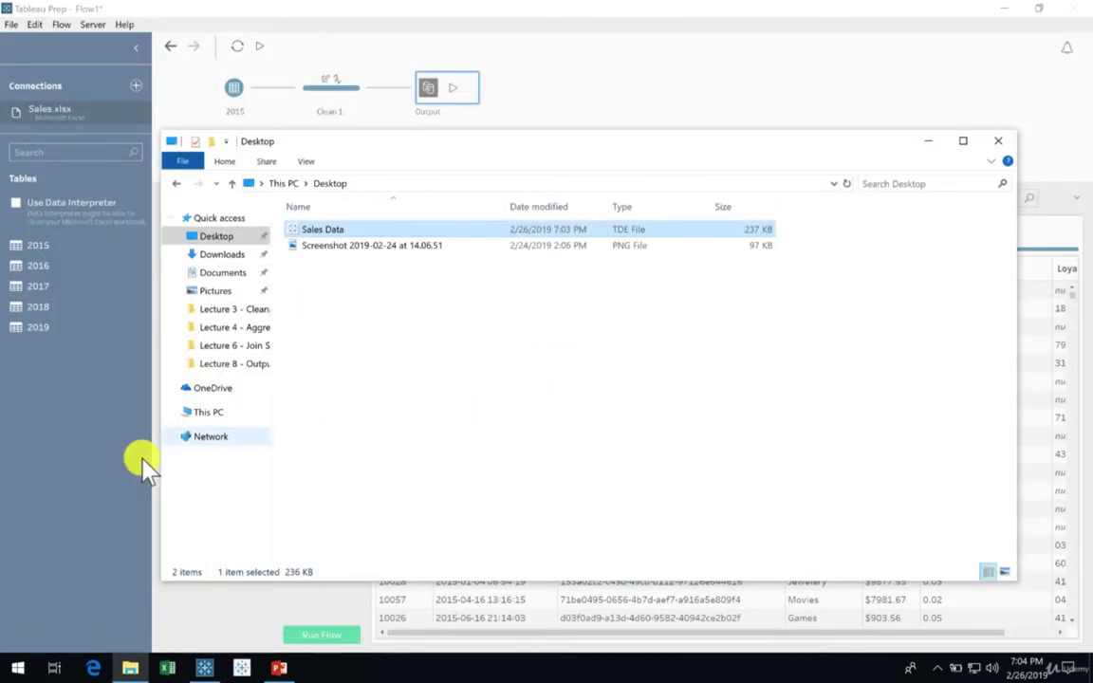
Step: Connect Store Locations.xlsx from the Lecture 8 - Output Step folder as a second input
click(62, 514)
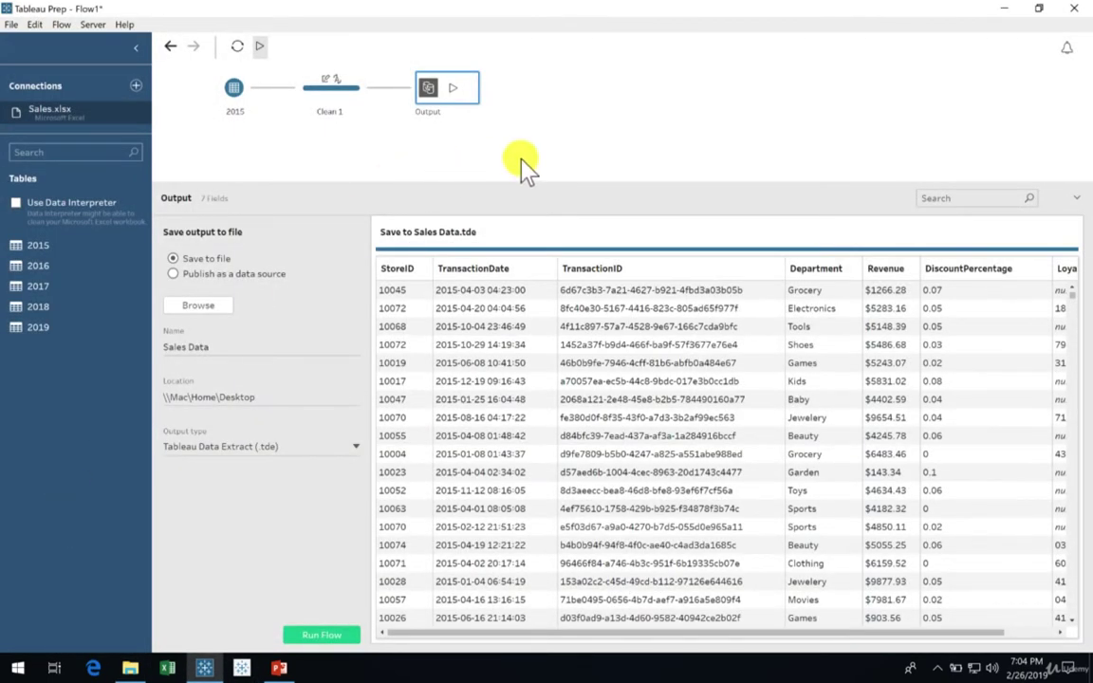
click(135, 86)
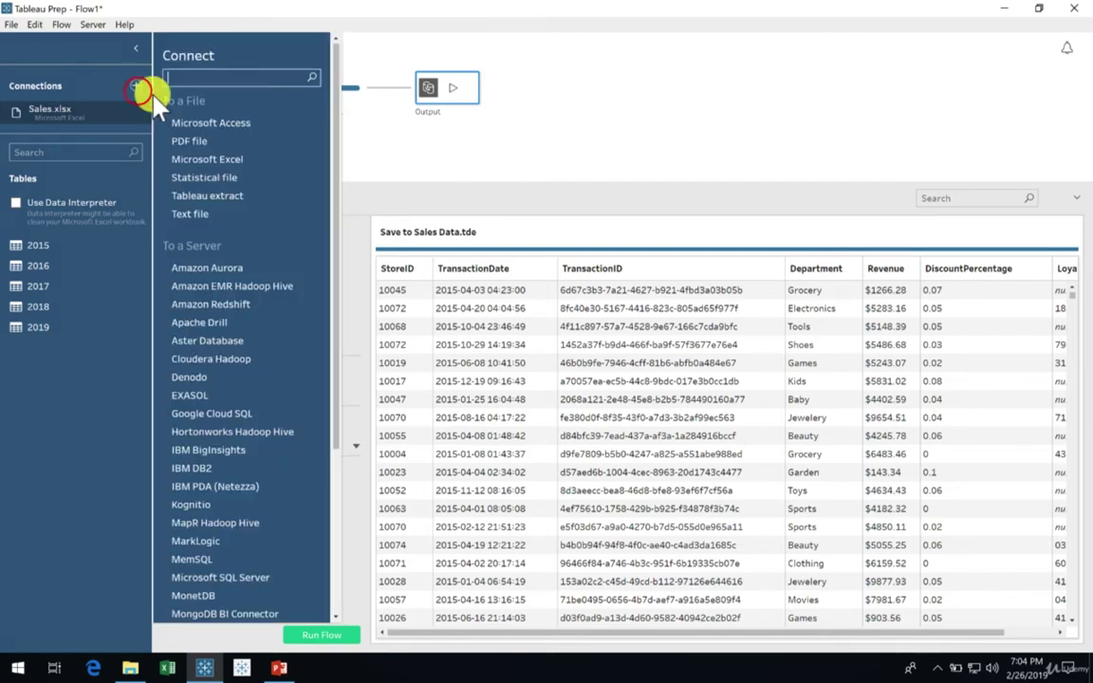
click(230, 162)
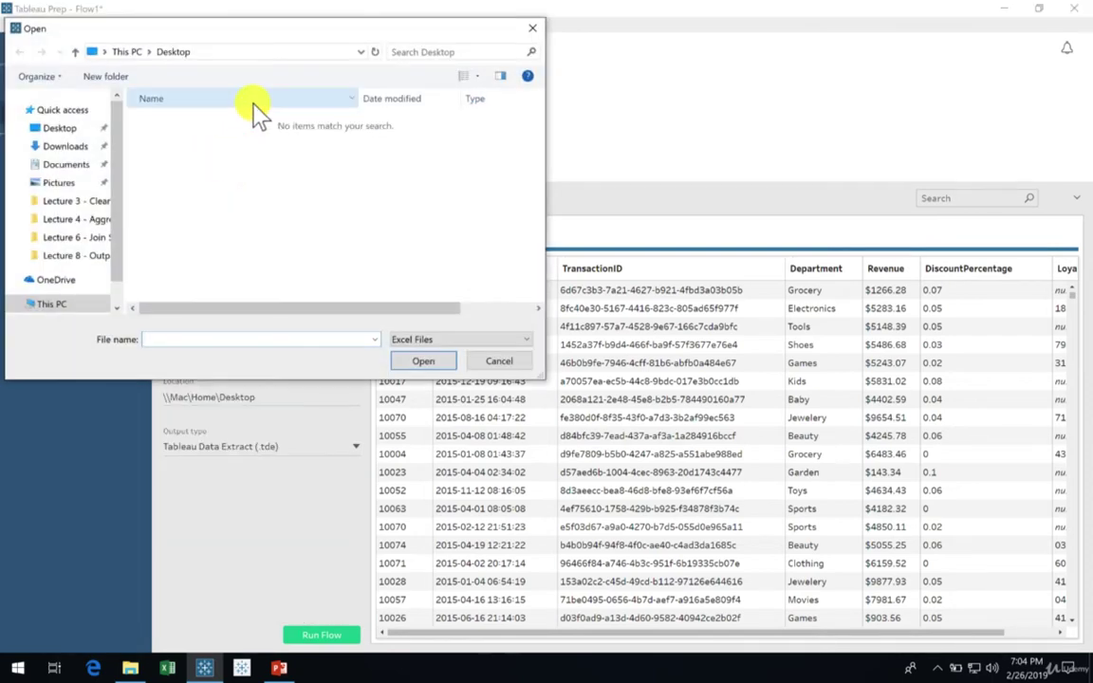
click(83, 254)
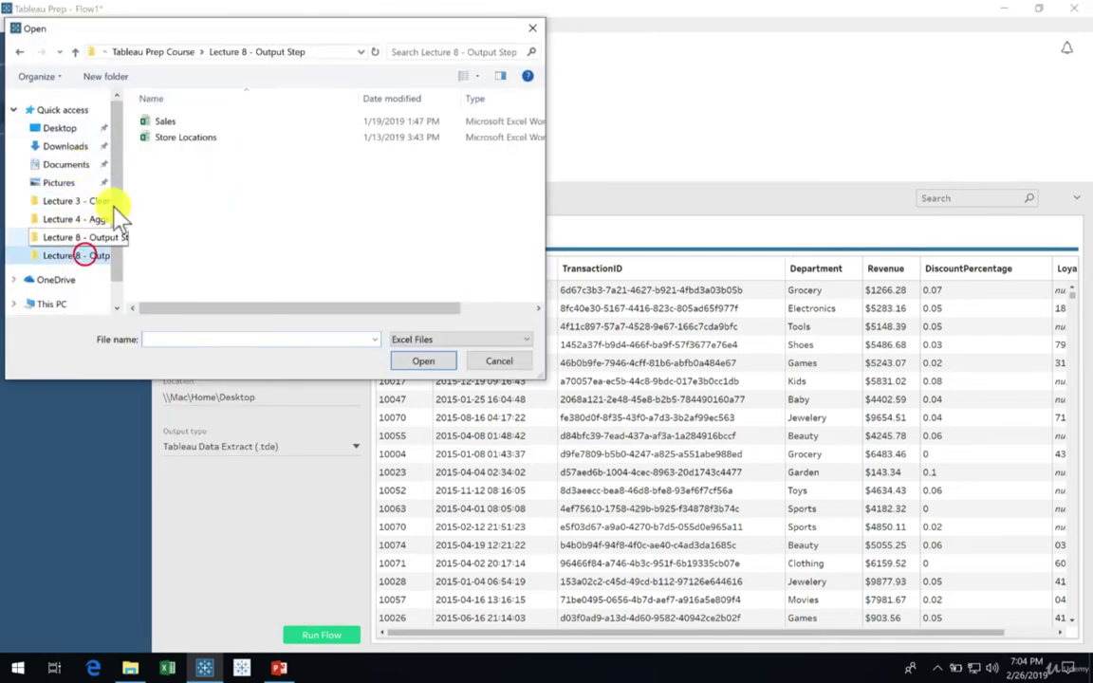
click(202, 136)
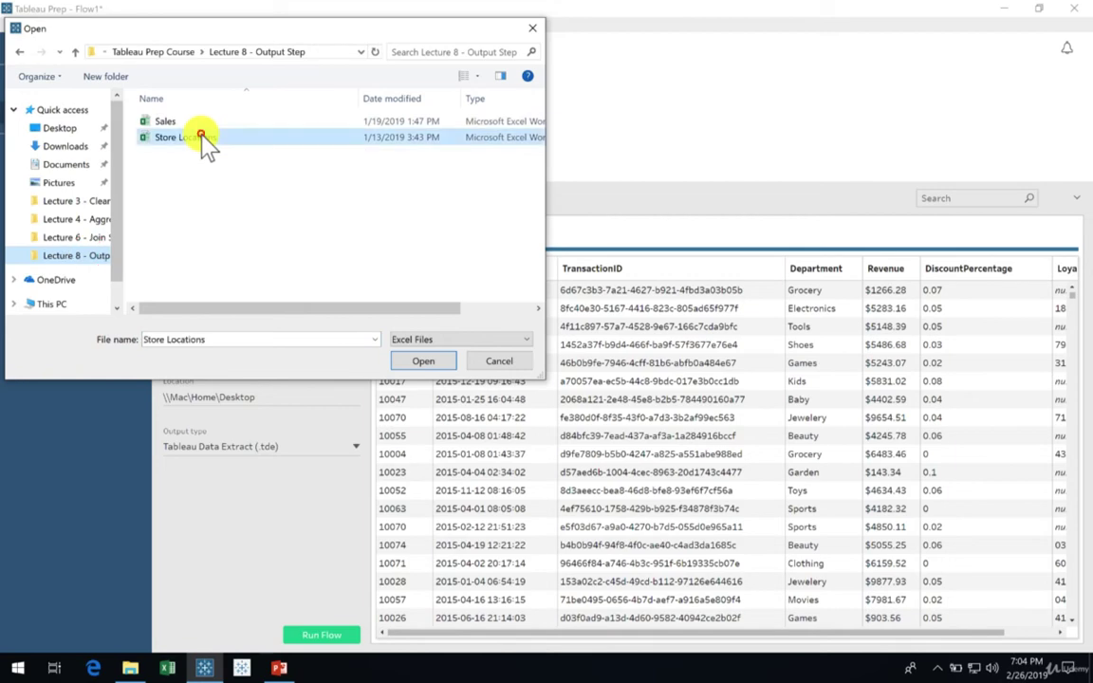
click(430, 361)
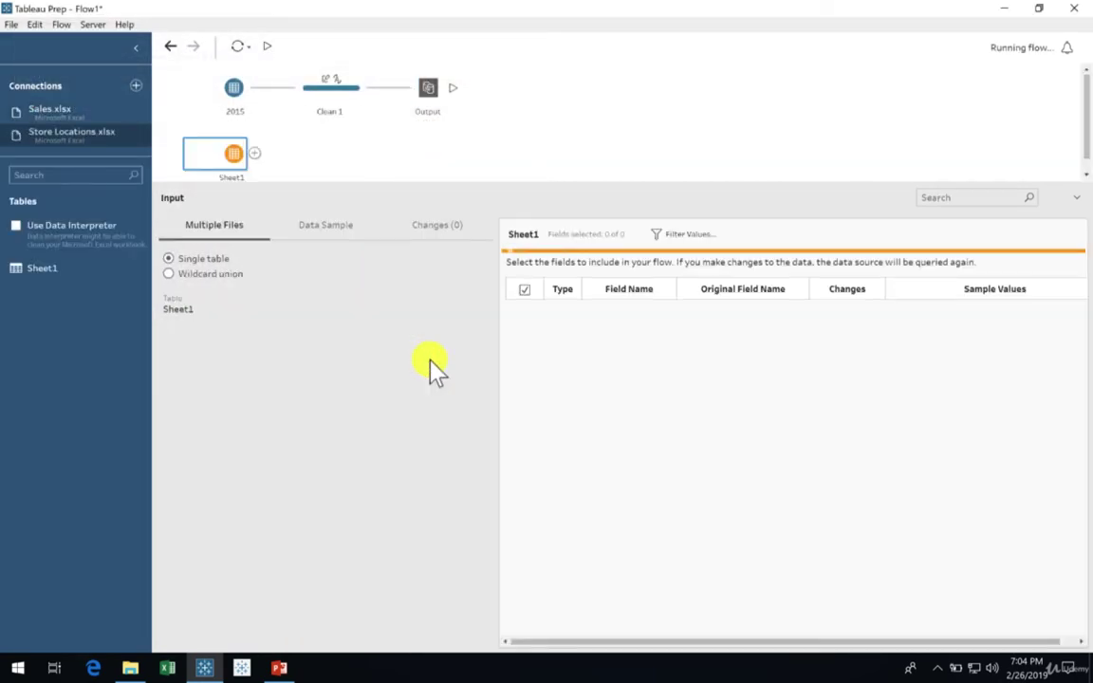
Step: Add Clean 2 after Sheet1 with StoreID as String, then join it with Clean 1 on StoreID
click(254, 153)
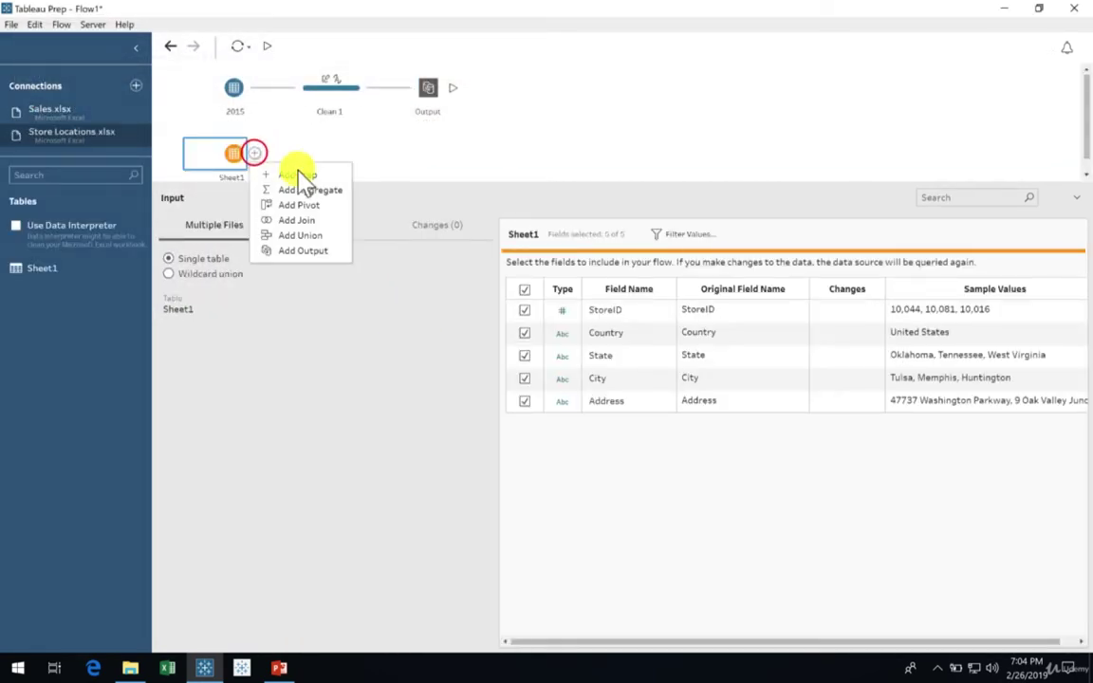
click(299, 177)
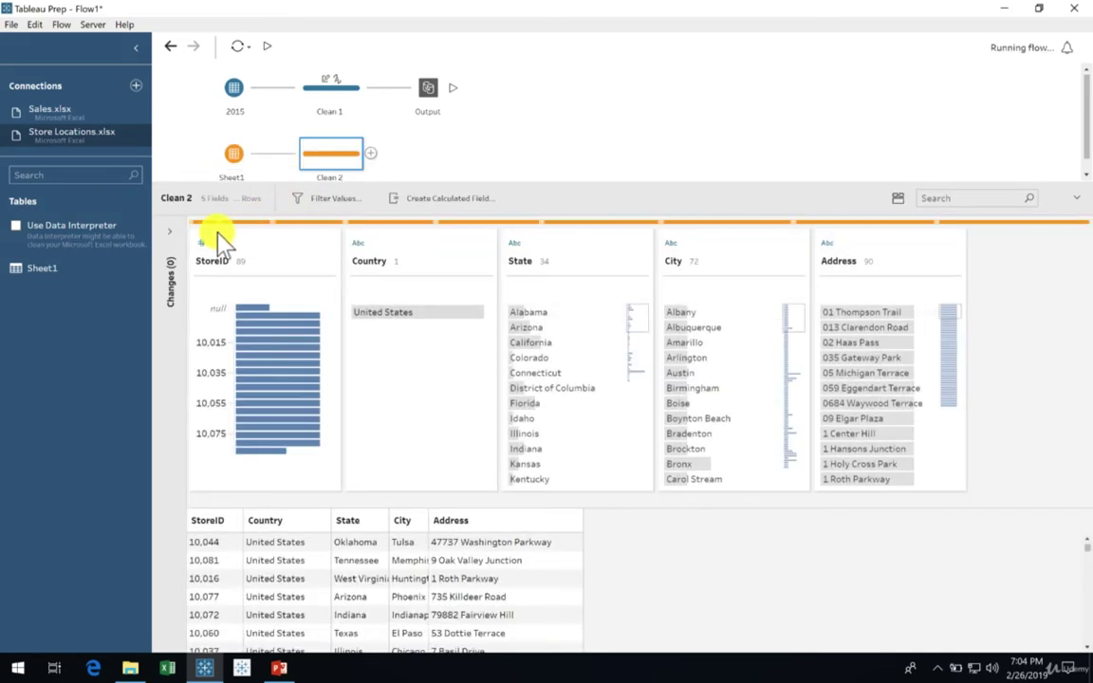
click(205, 240)
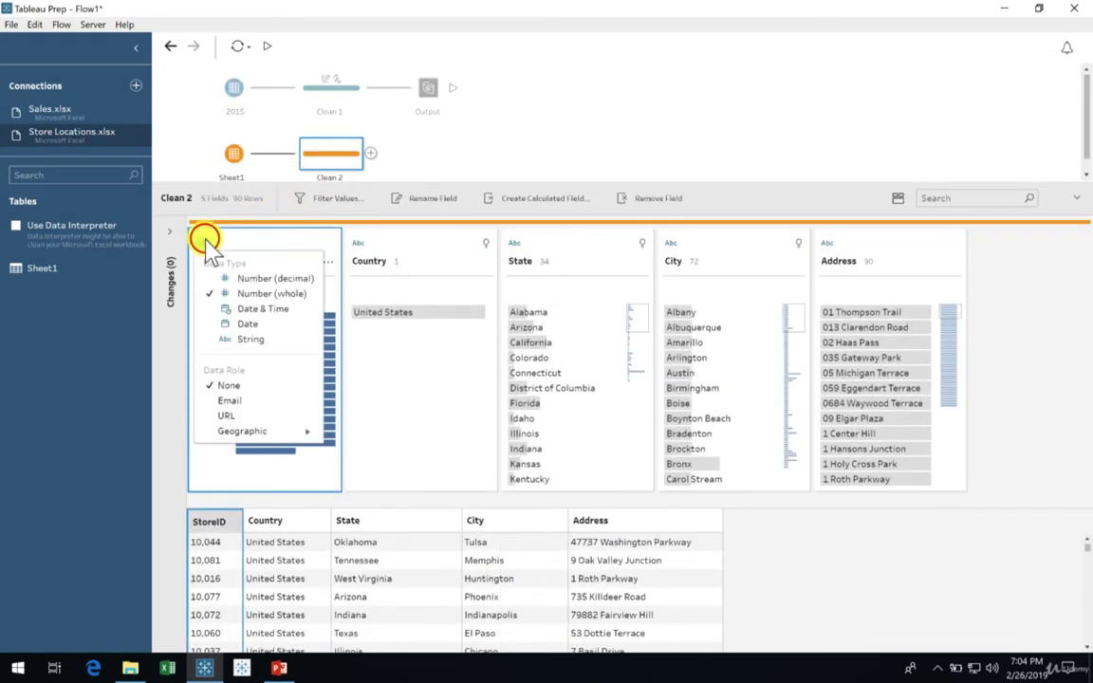
click(270, 347)
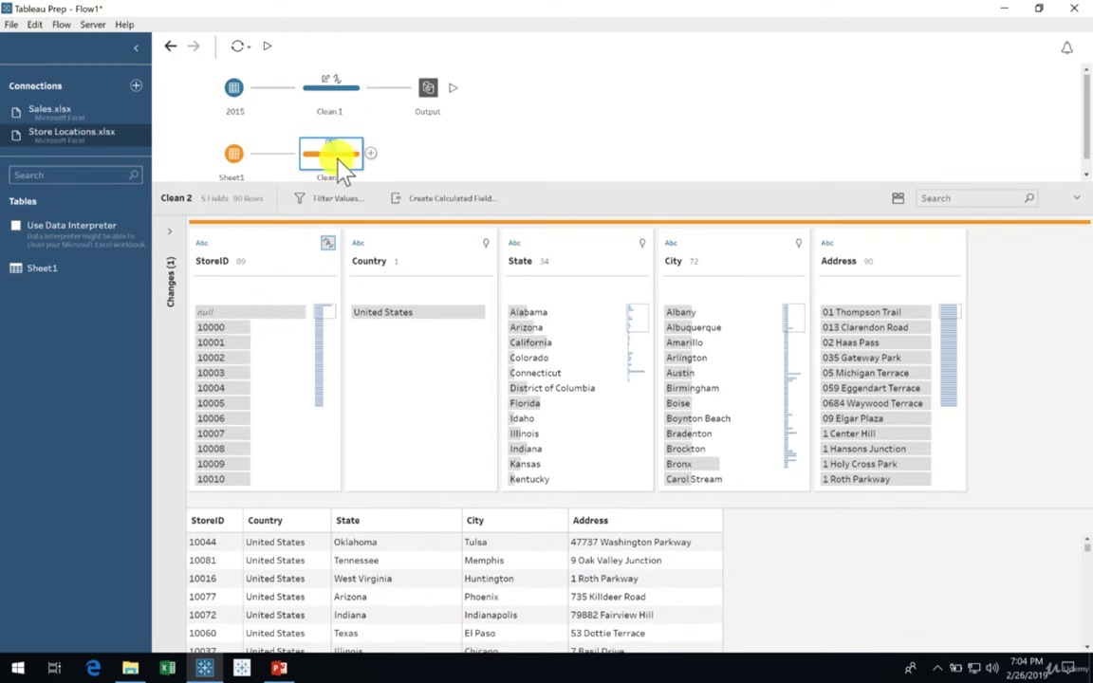
drag(339, 161, 371, 94)
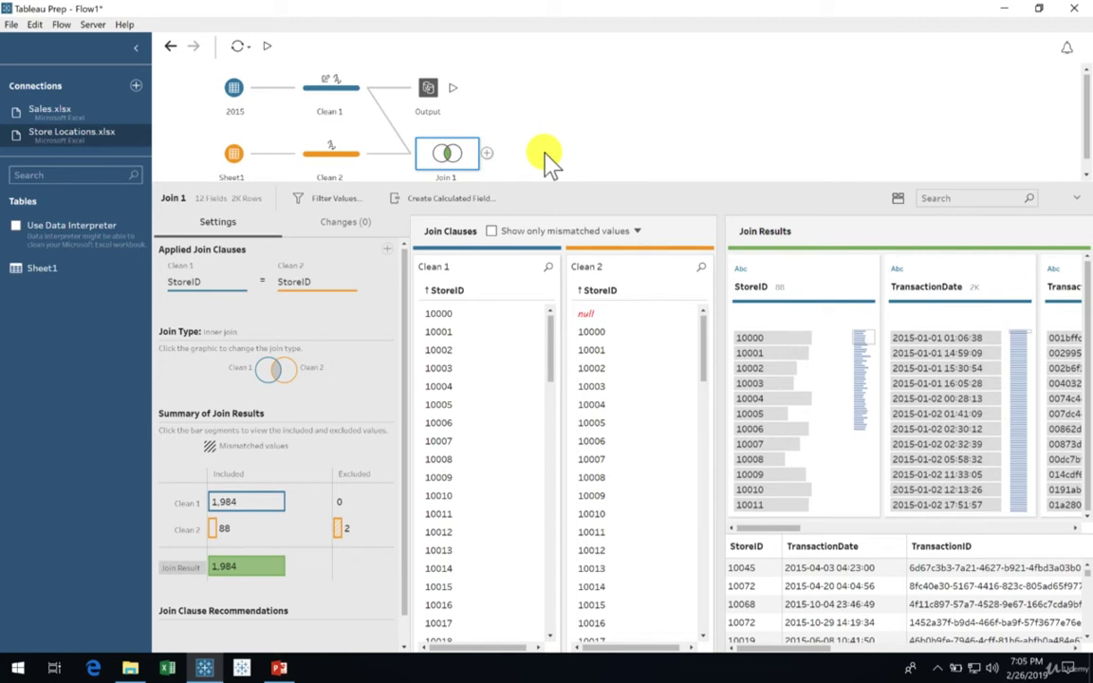
Step: Add Output 2 after Join 1, saving 'Sales output with store information.tde' to the Desktop
click(486, 153)
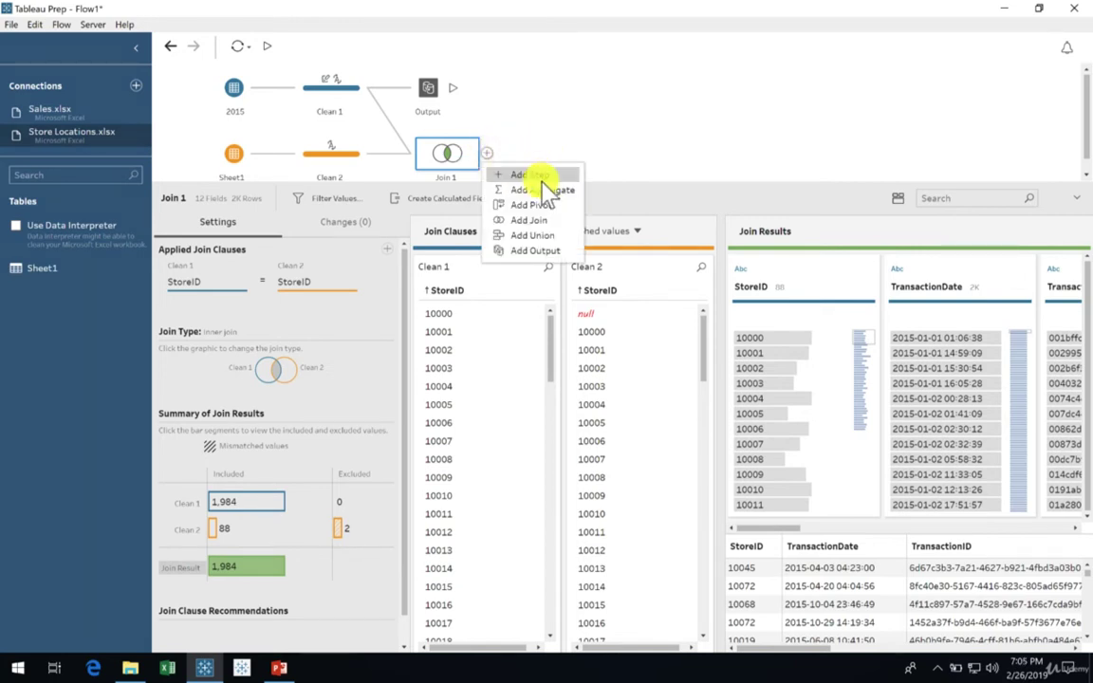
click(528, 251)
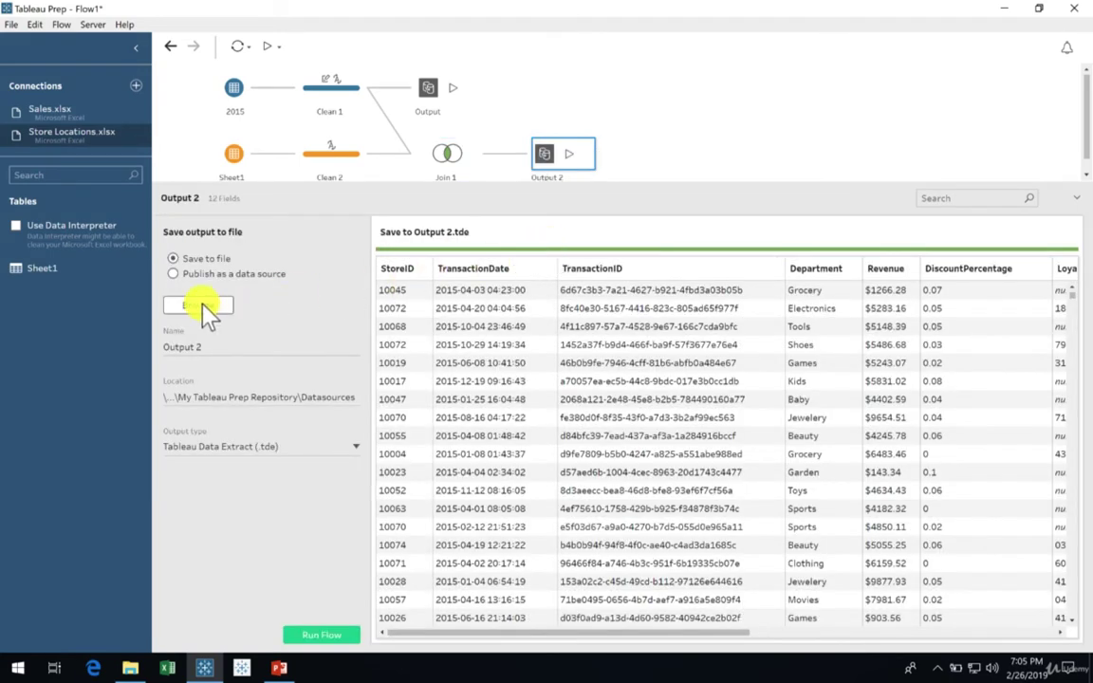
click(201, 305)
drag(122, 166, 110, 114)
click(66, 128)
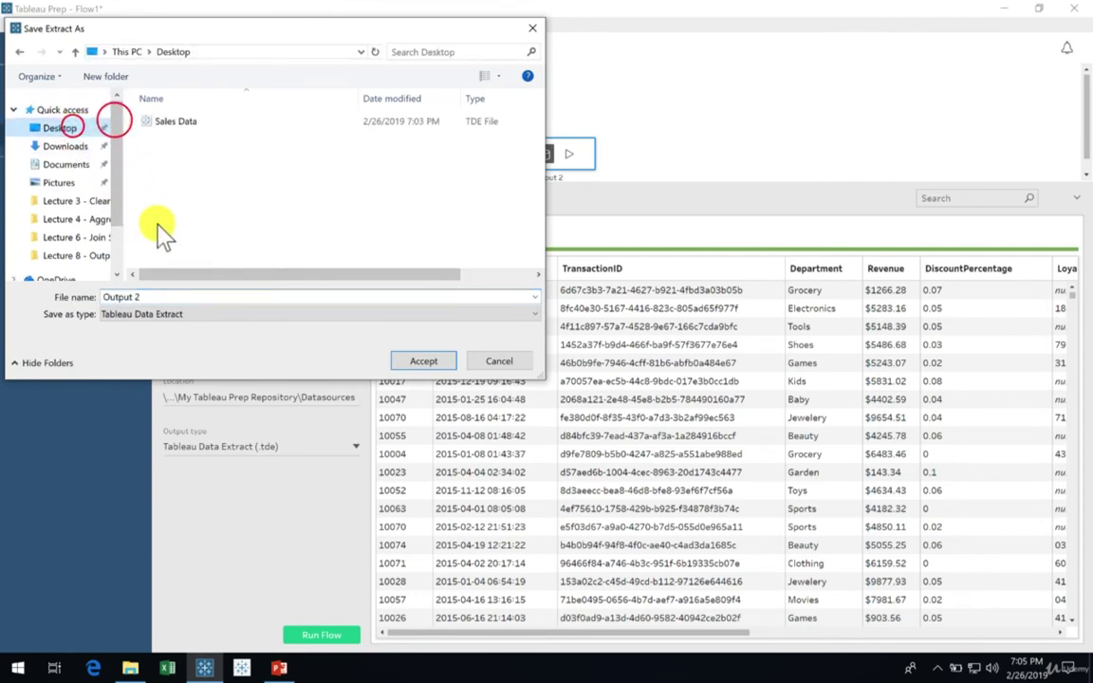
double_click(152, 295)
text(Sales)
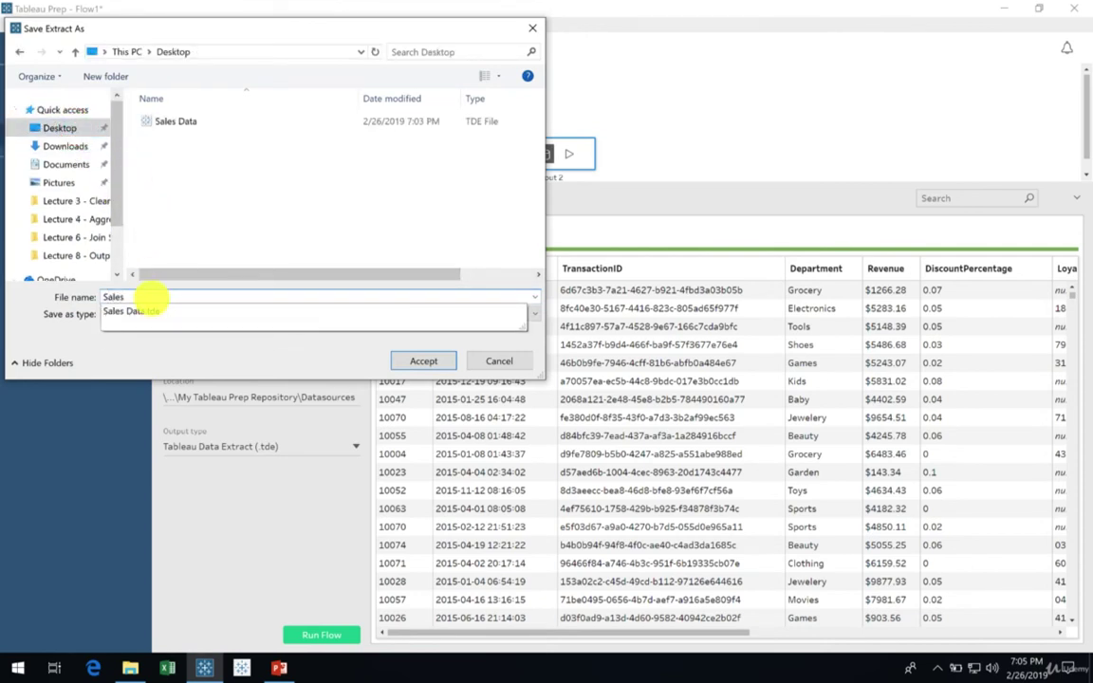
text( output with store information)
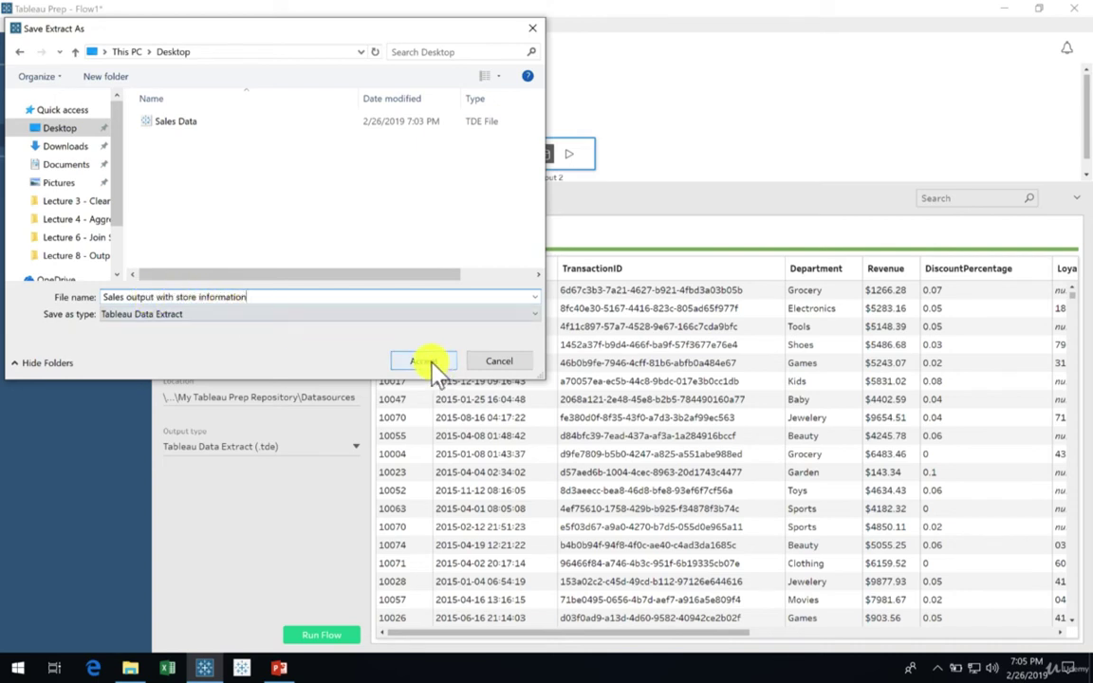
click(427, 362)
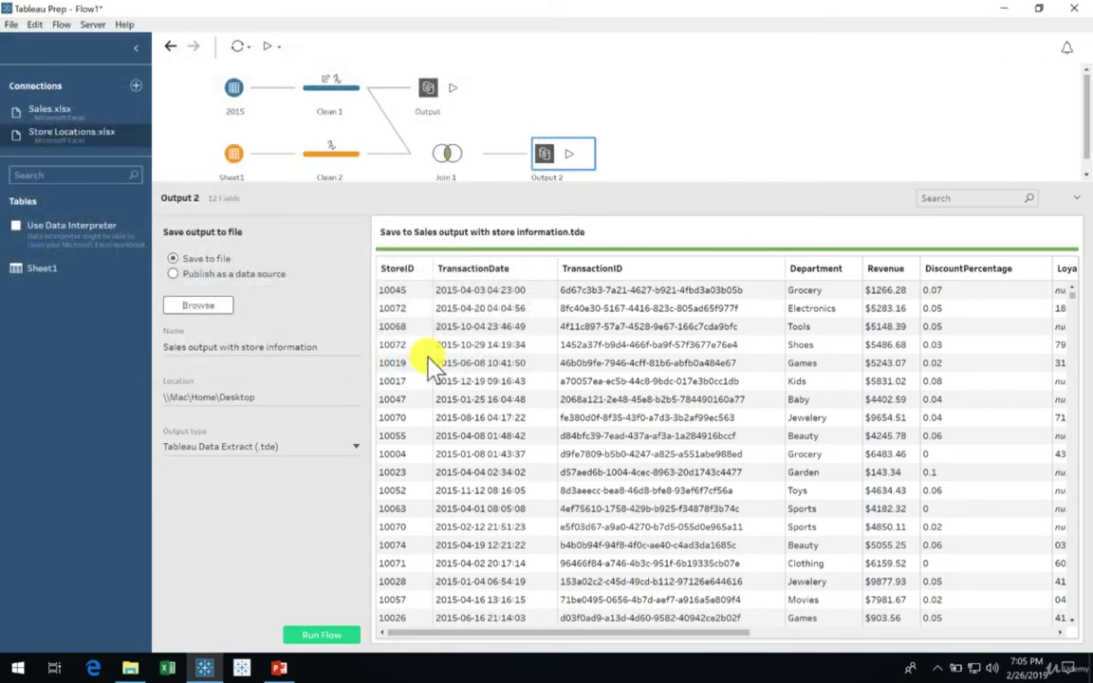
Step: Run the whole flow, replacing the existing outputs, then check the Desktop for both new extracts
click(260, 53)
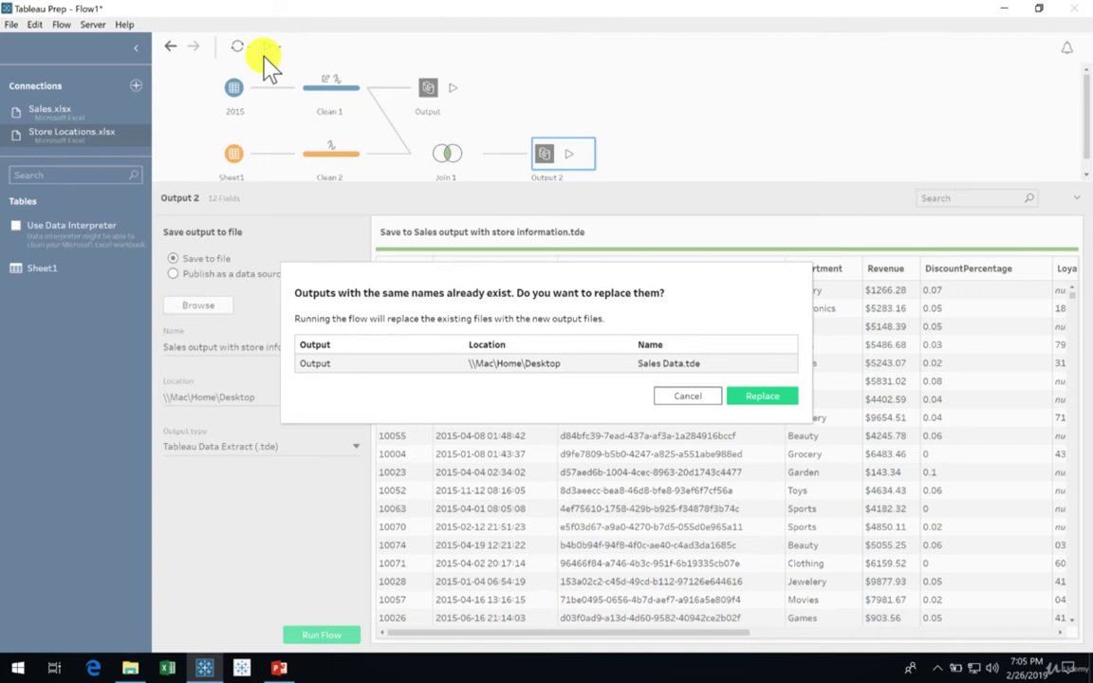
click(747, 398)
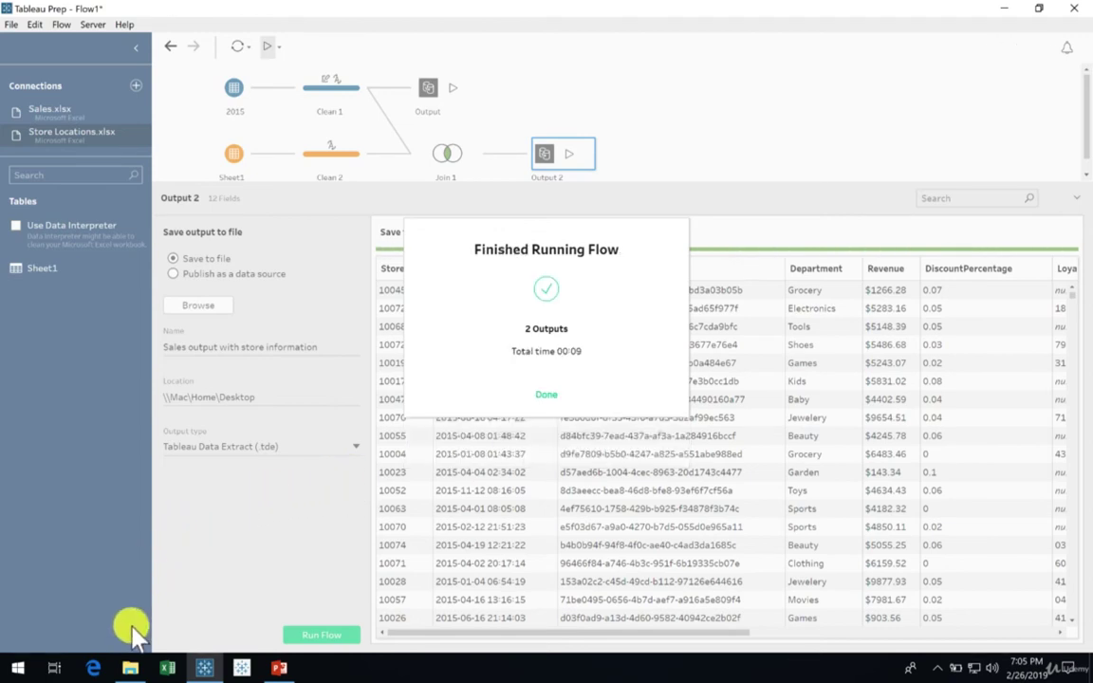
click(129, 666)
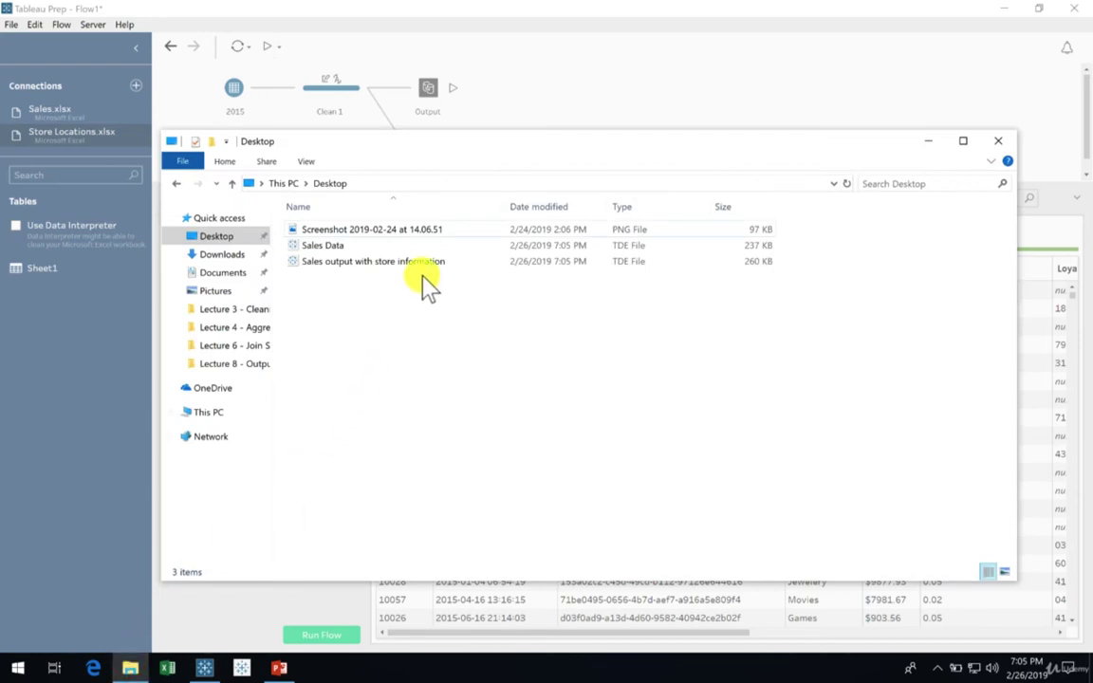
Step: Return to Tableau Prep and dismiss the Finished Running Flow message
click(487, 25)
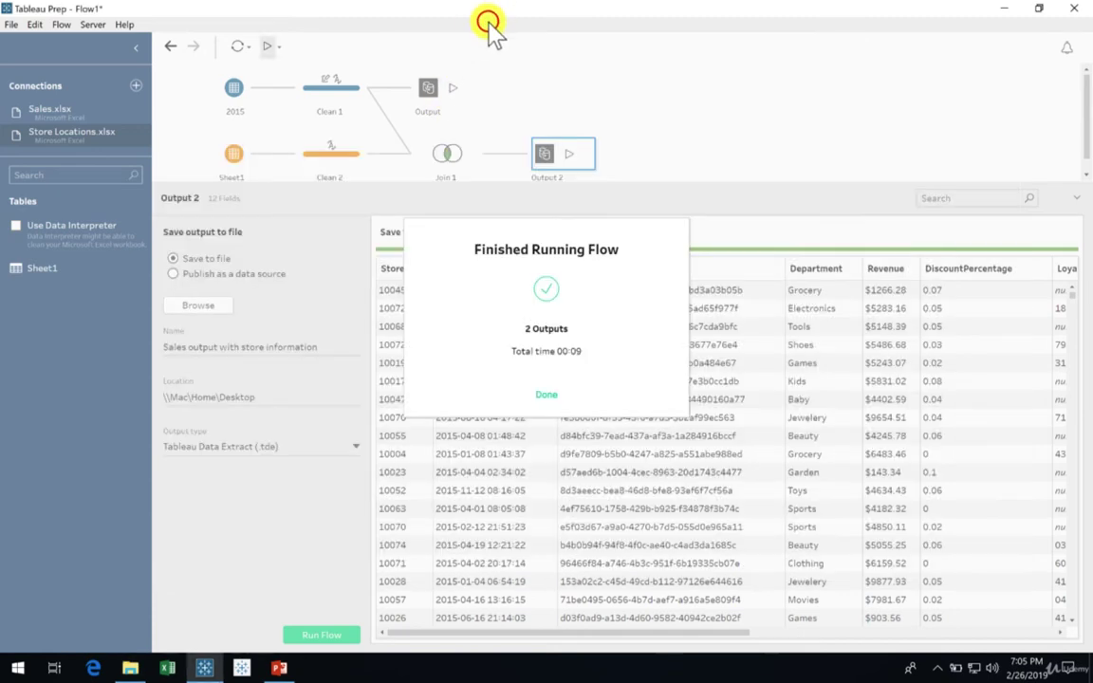
click(546, 395)
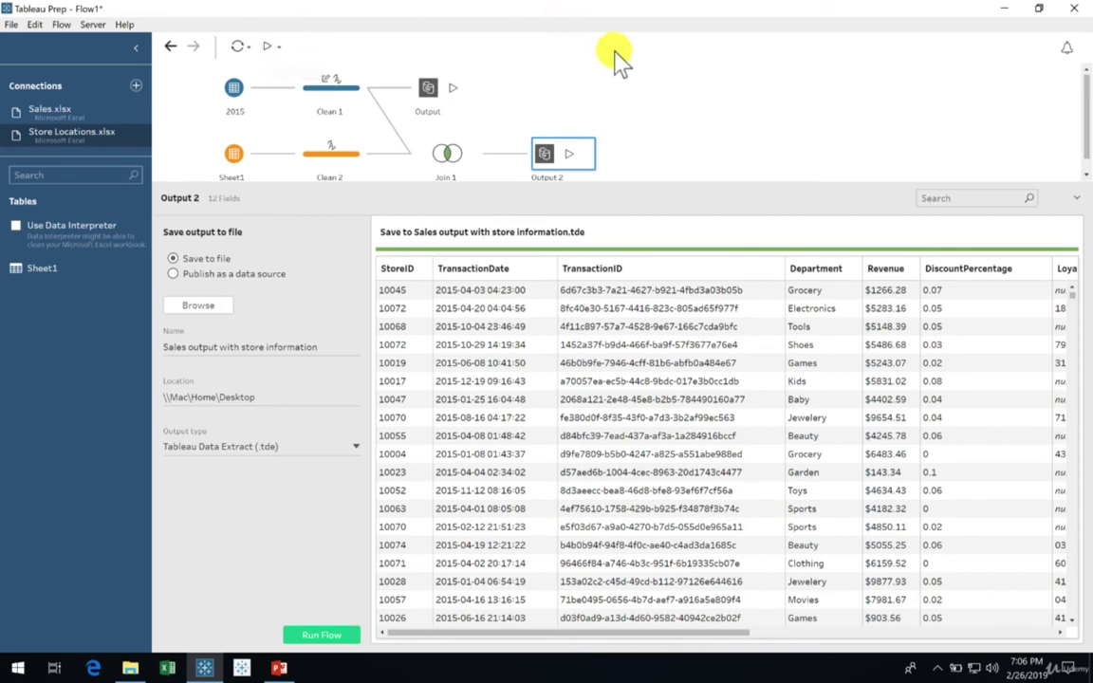
Step: Rerun only Output 2, replacing Sales output with store information.tde, and dismiss the completion message
click(573, 156)
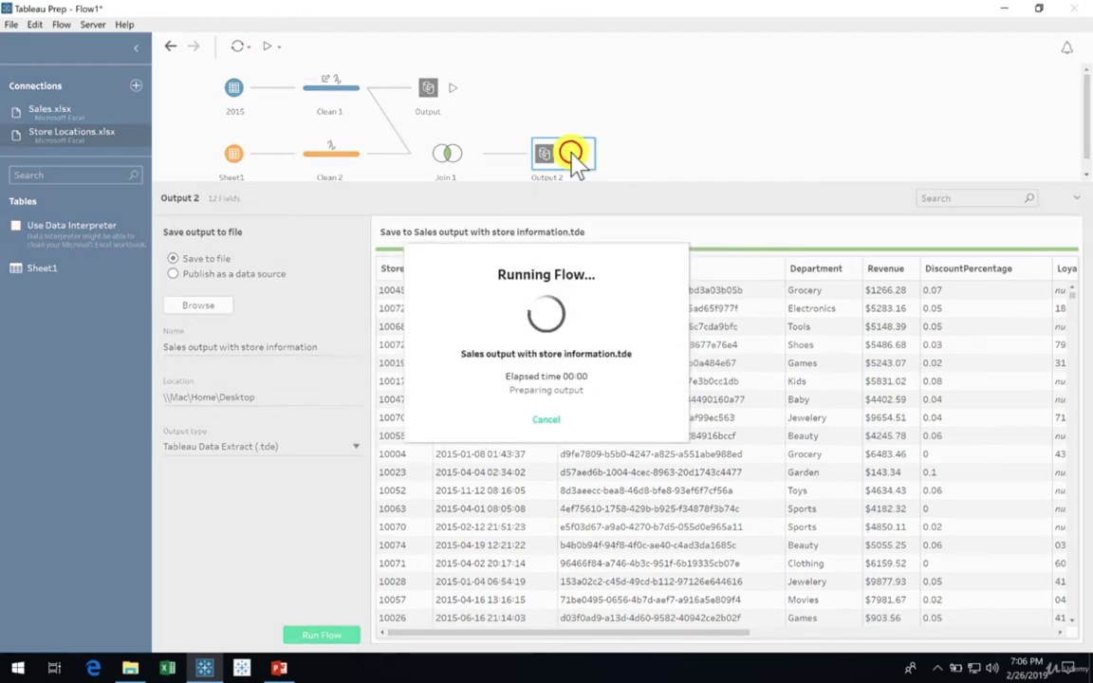
click(745, 396)
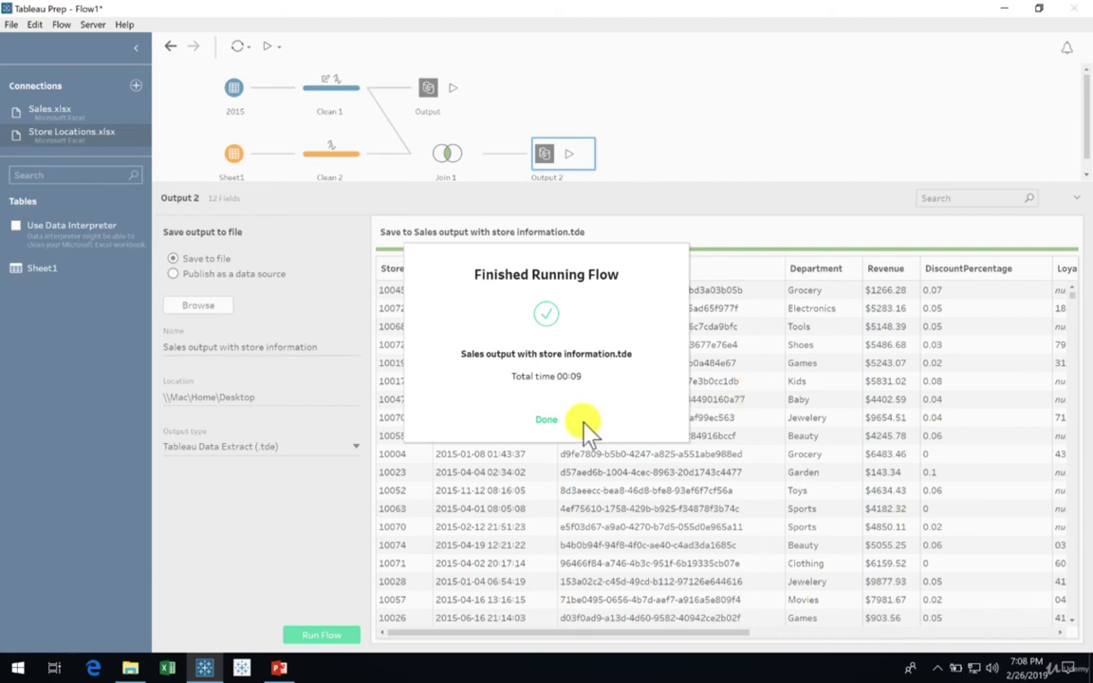
click(546, 418)
Step: Dismiss the run-complete message and preview the Clean 1 step in Tableau Desktop
click(546, 419)
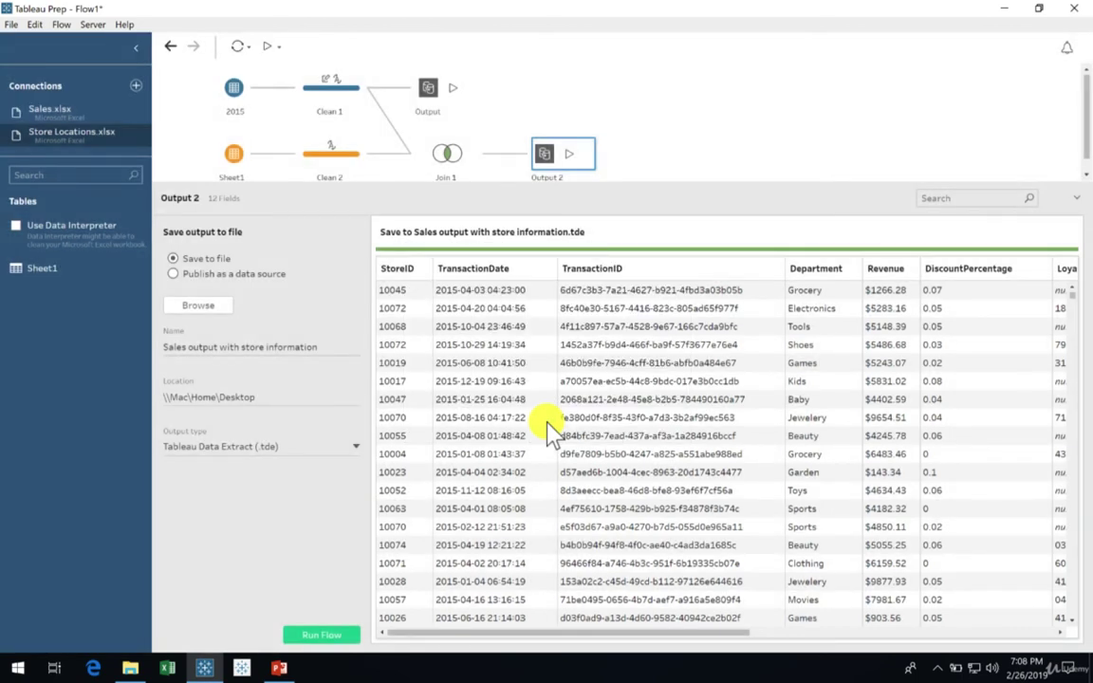
right_click(328, 104)
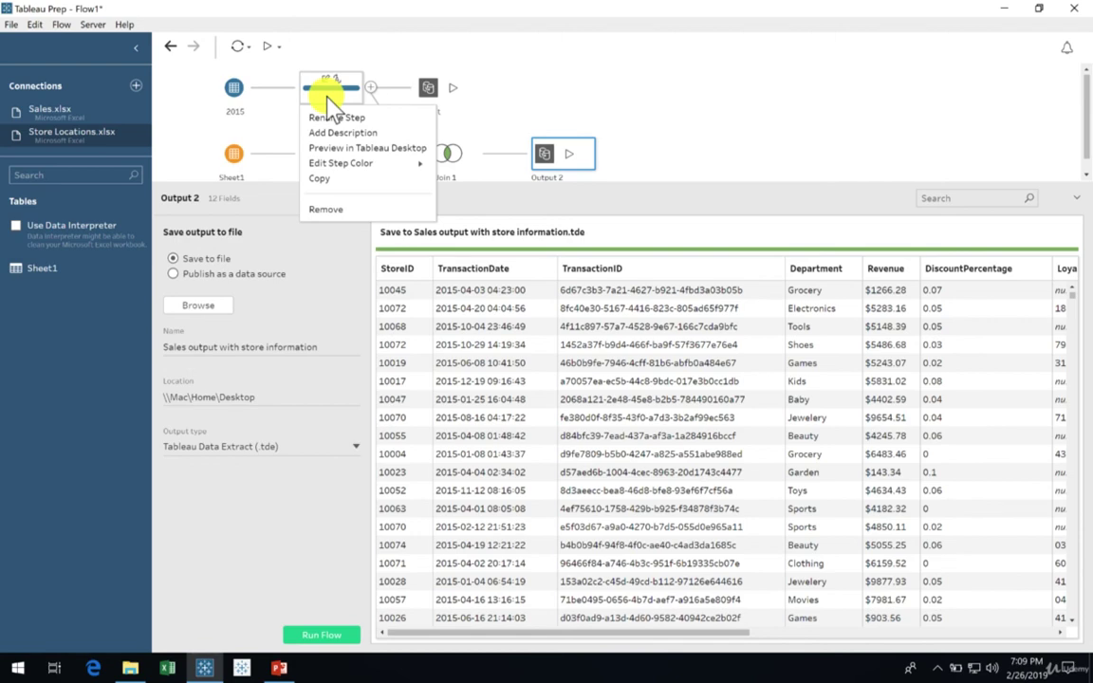
click(404, 149)
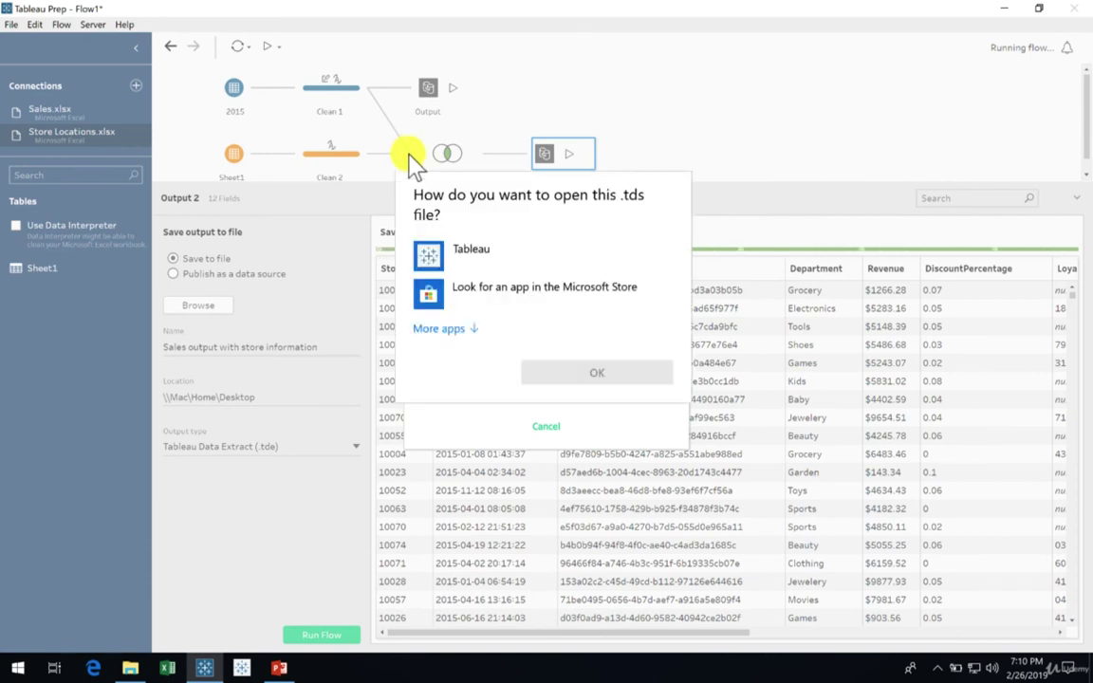
Step: Choose Tableau as the app to open Clean 1's .tds file and confirm
click(494, 251)
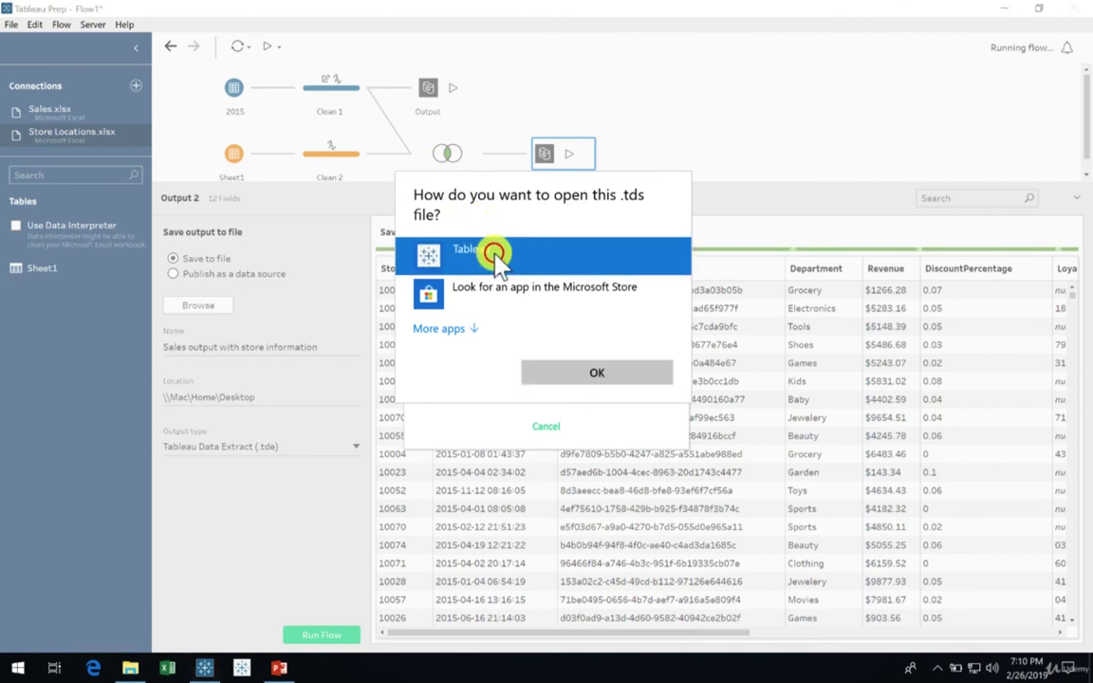
click(566, 379)
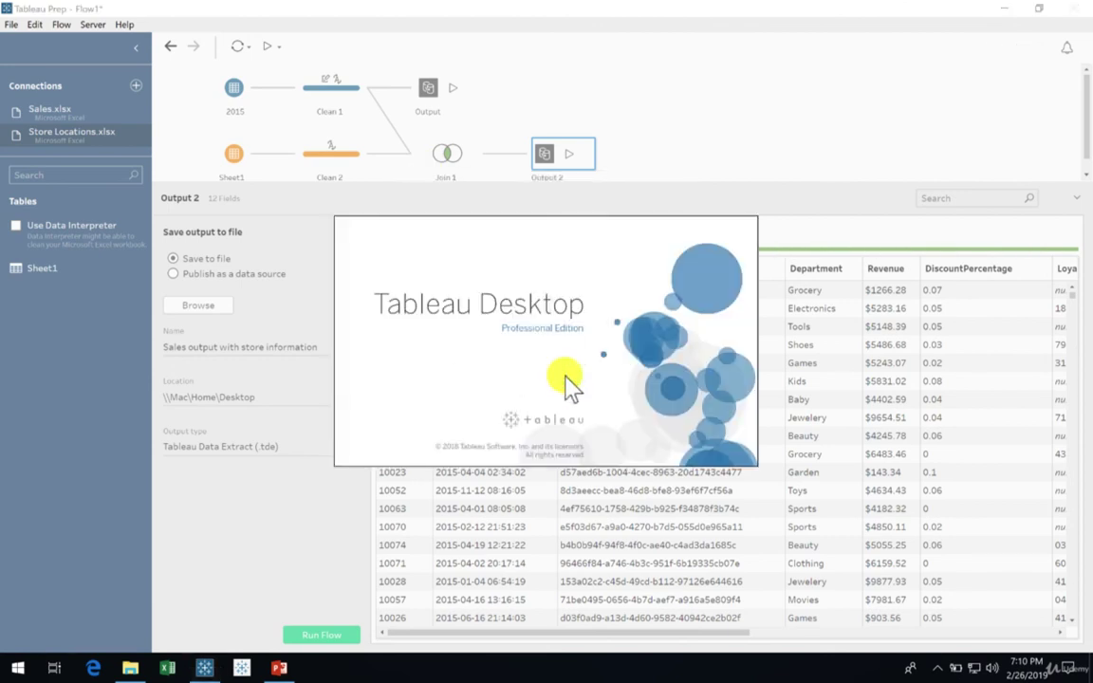